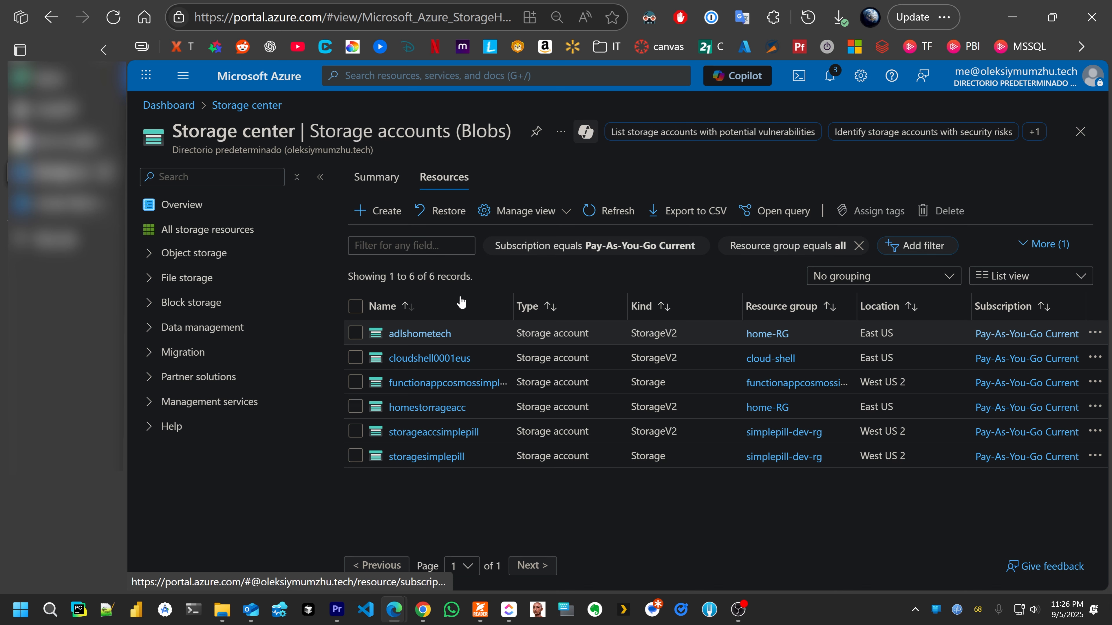
Open the adlshometech storage account and check its hierarchical namespace setting under the Data Lake Storage properties
left_click(418, 333)
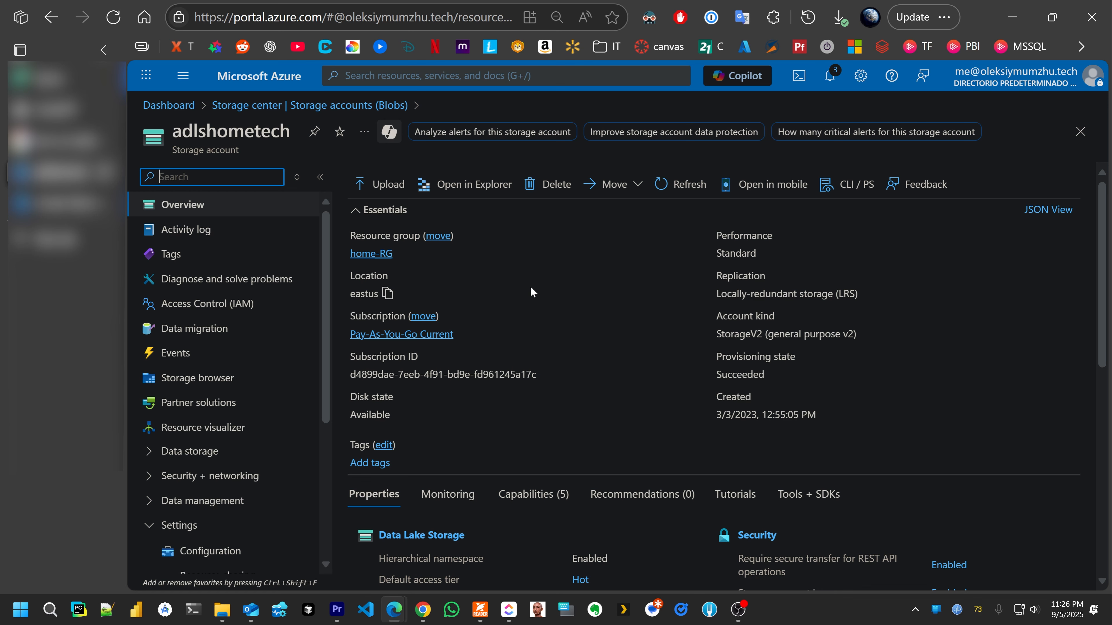
scroll(552, 318, "down", 3)
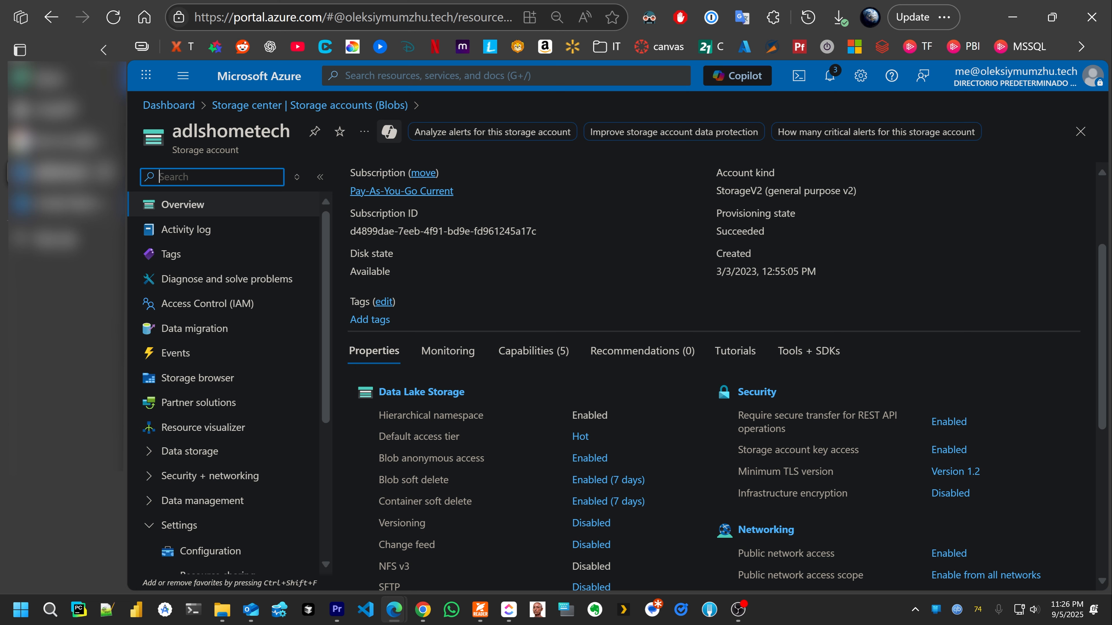
left_click_drag(379, 415, 603, 415)
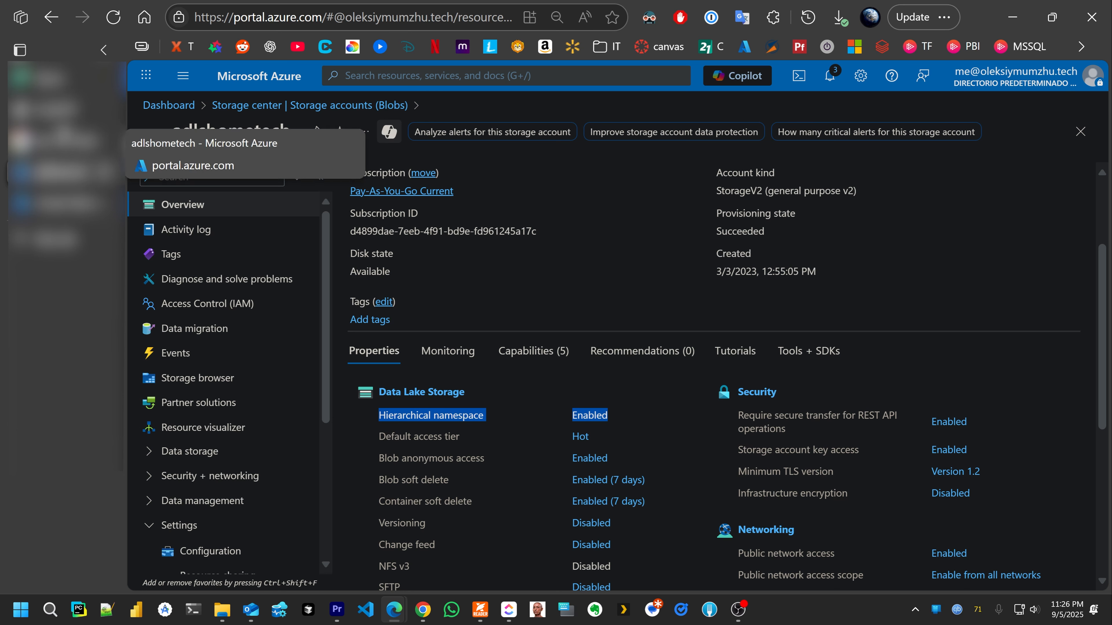
Switch to Microsoft Fabric, open Lakehouse1 from My workspace and start a new shortcut
left_click(54, 85)
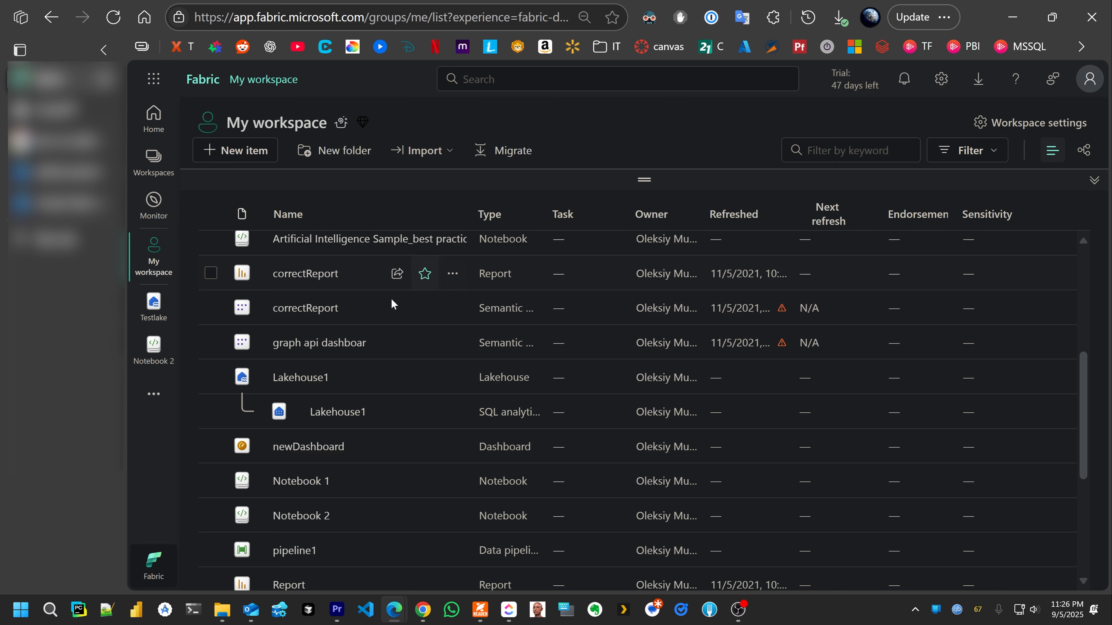
left_click(295, 377)
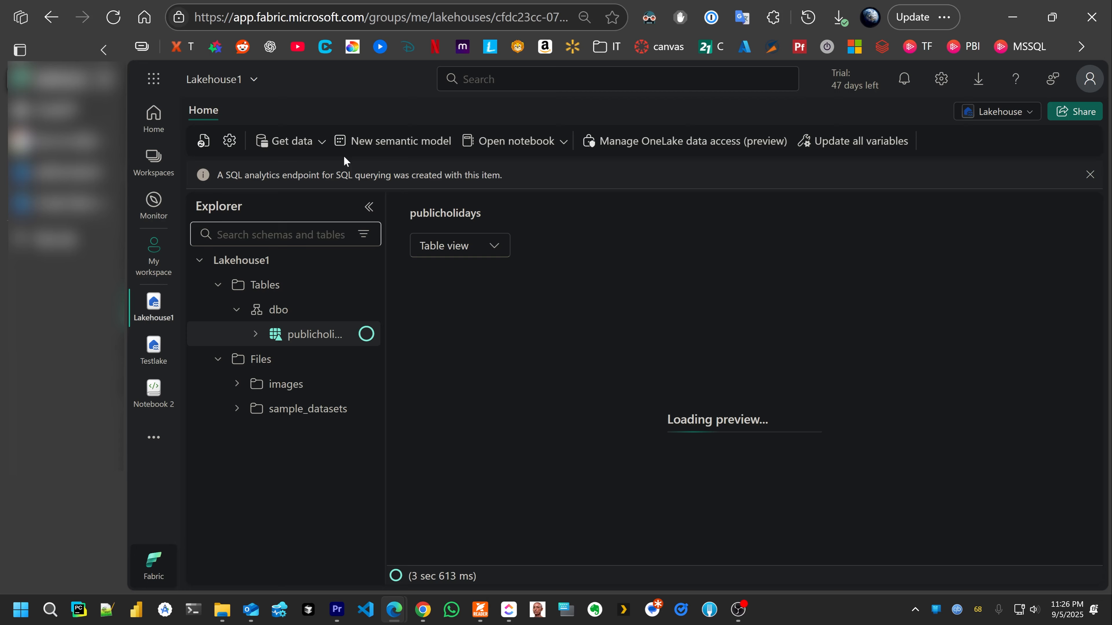
left_click(323, 144)
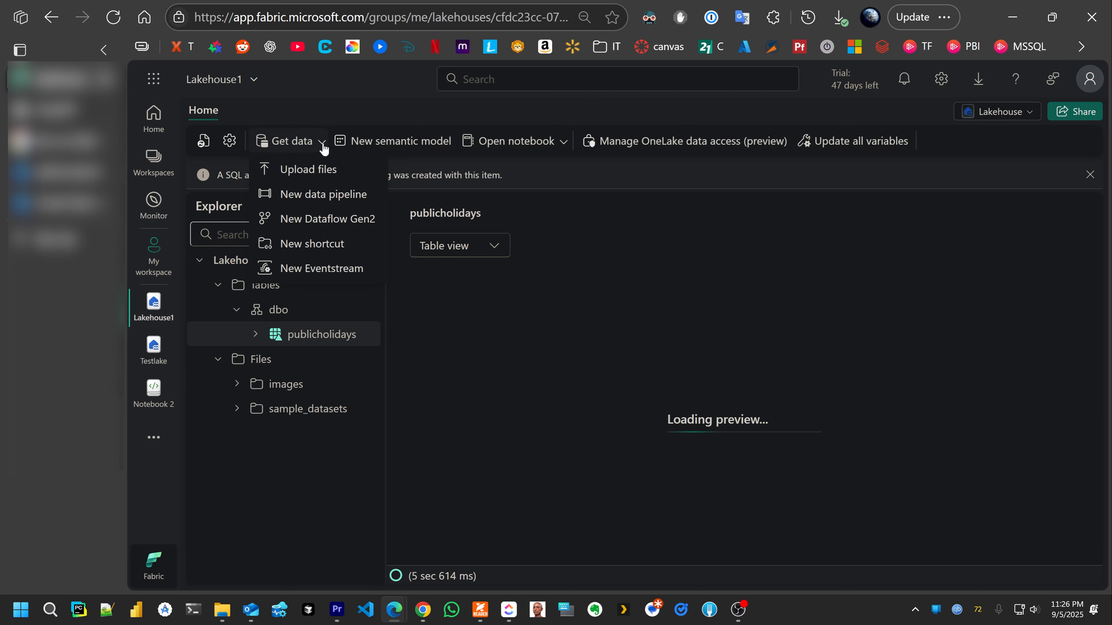
left_click(305, 246)
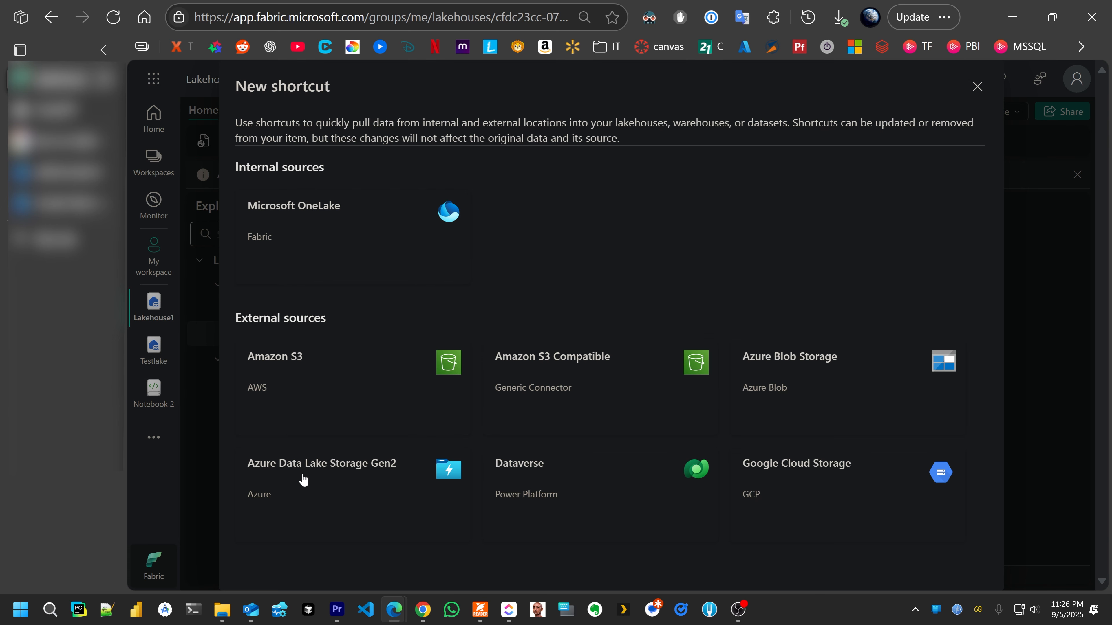
Choose Azure Data Lake Storage Gen2 as the shortcut's source and set it to use a new connection
left_click(381, 483)
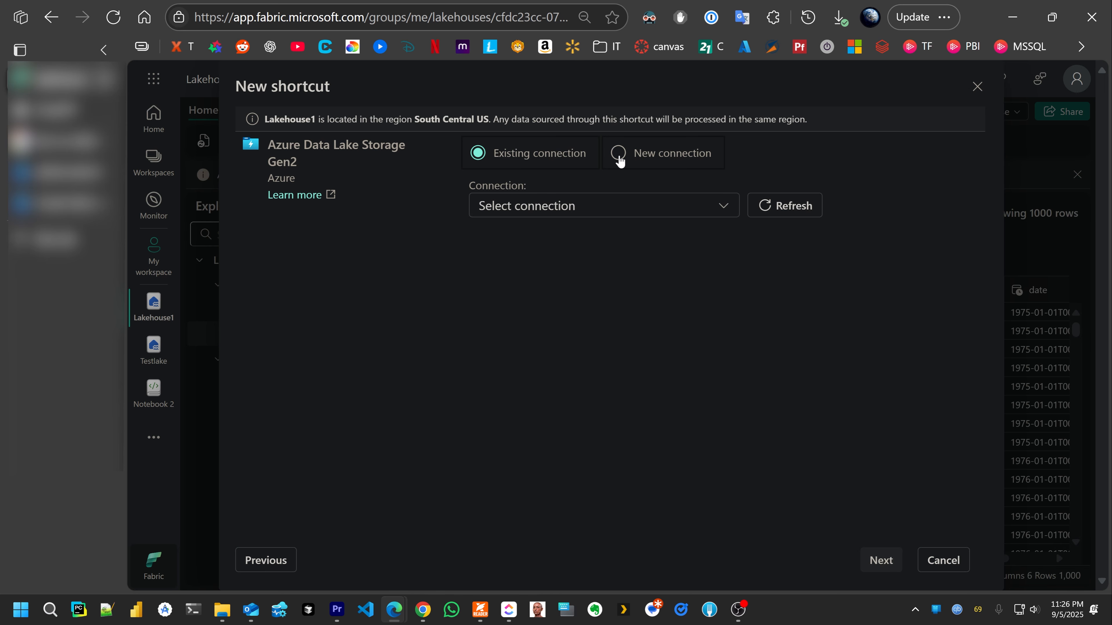
left_click(617, 193)
left_click(619, 199)
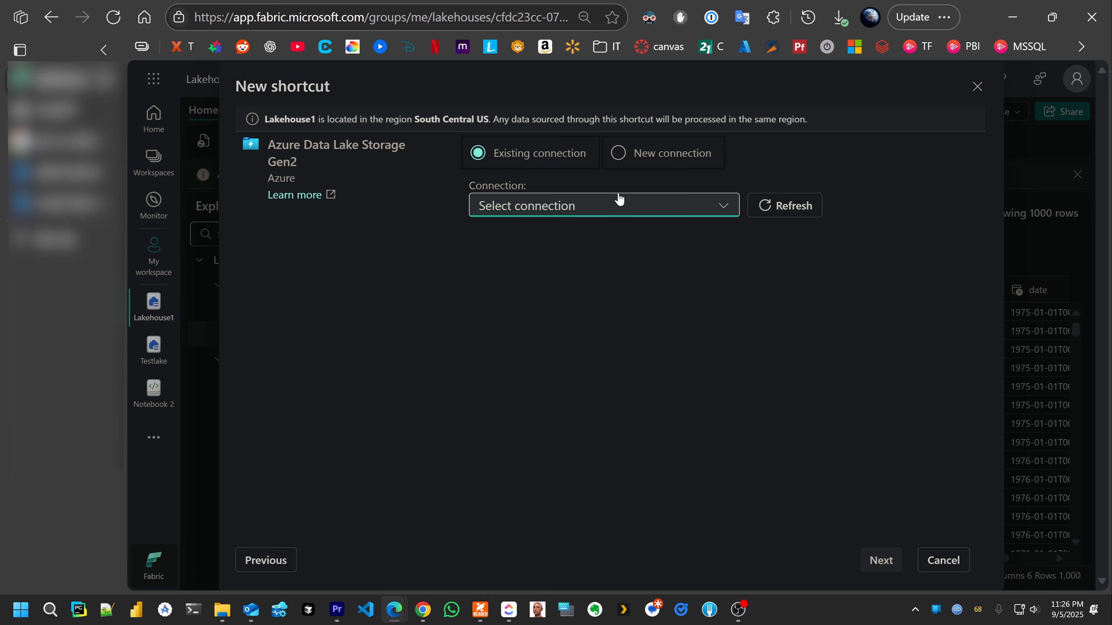
left_click(623, 157)
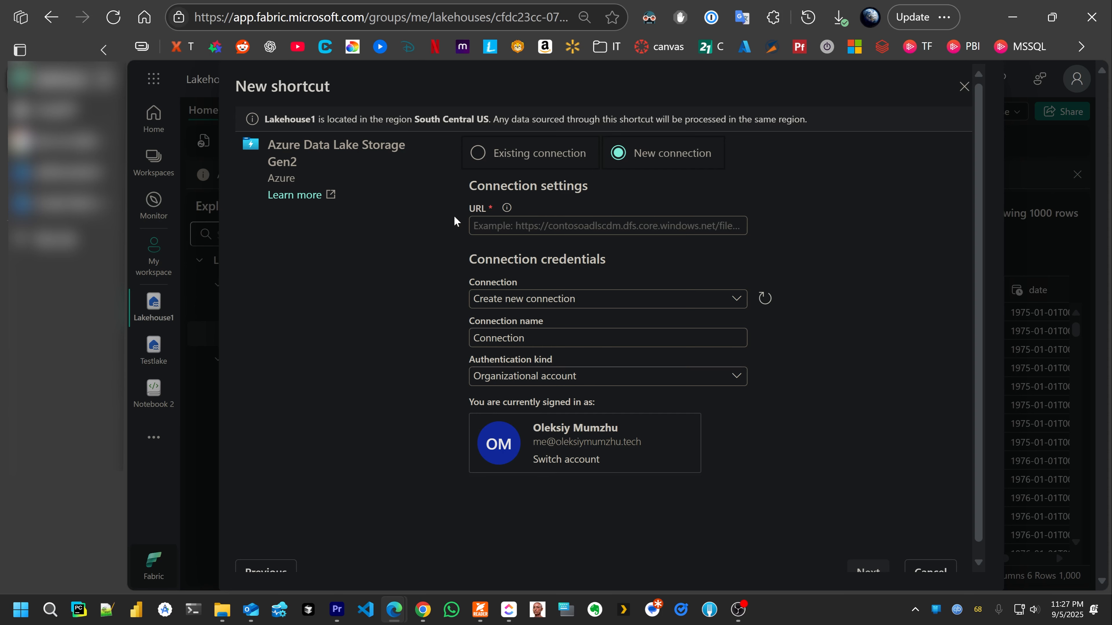
Switch to the Azure portal and open the endpoints settings of the adlshometech storage account
left_click(54, 170)
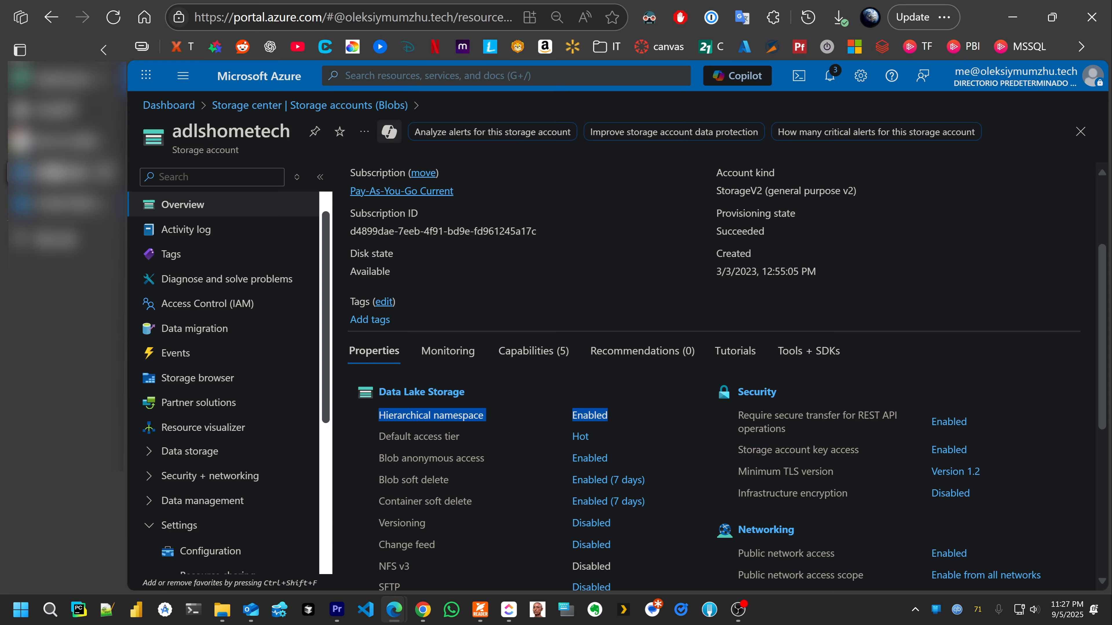
scroll(358, 205, "up", 3)
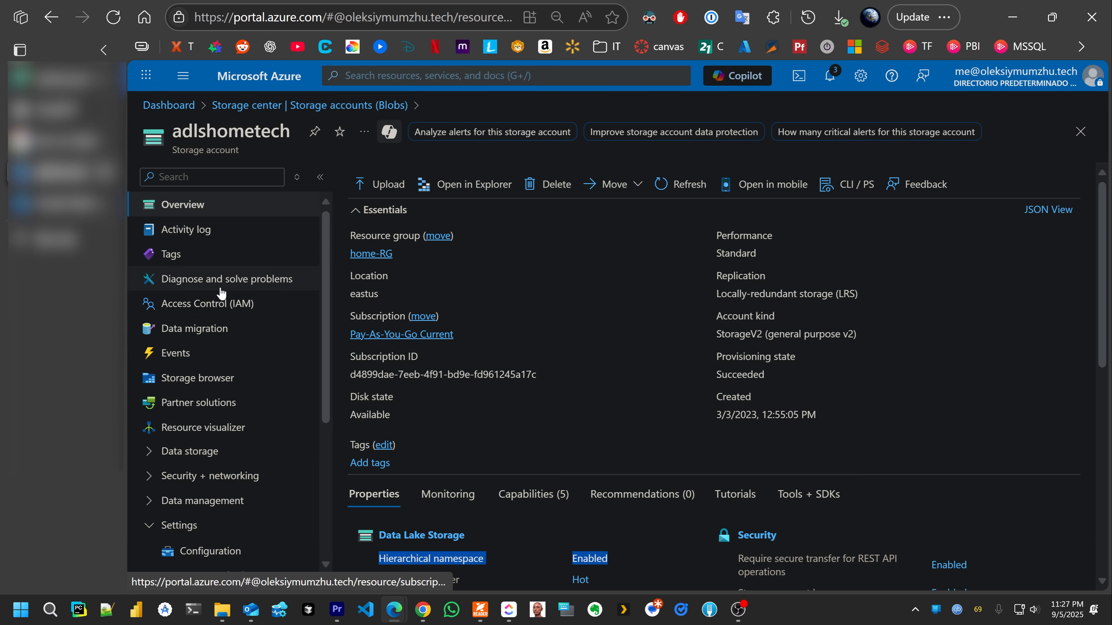
scroll(252, 363, "down", 5)
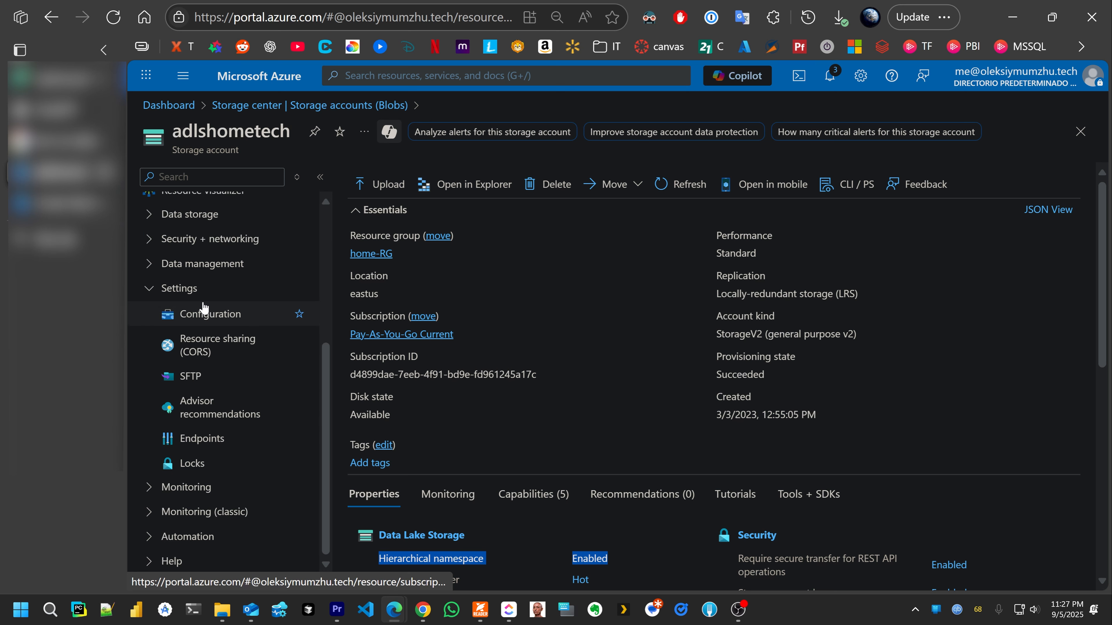
left_click(204, 318)
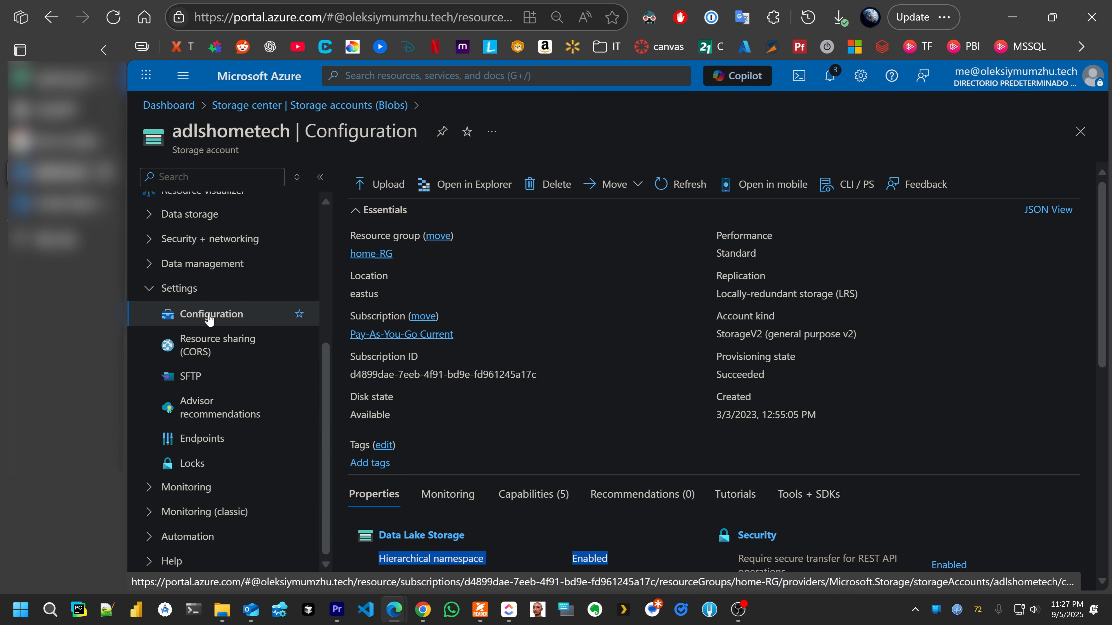
left_click(221, 439)
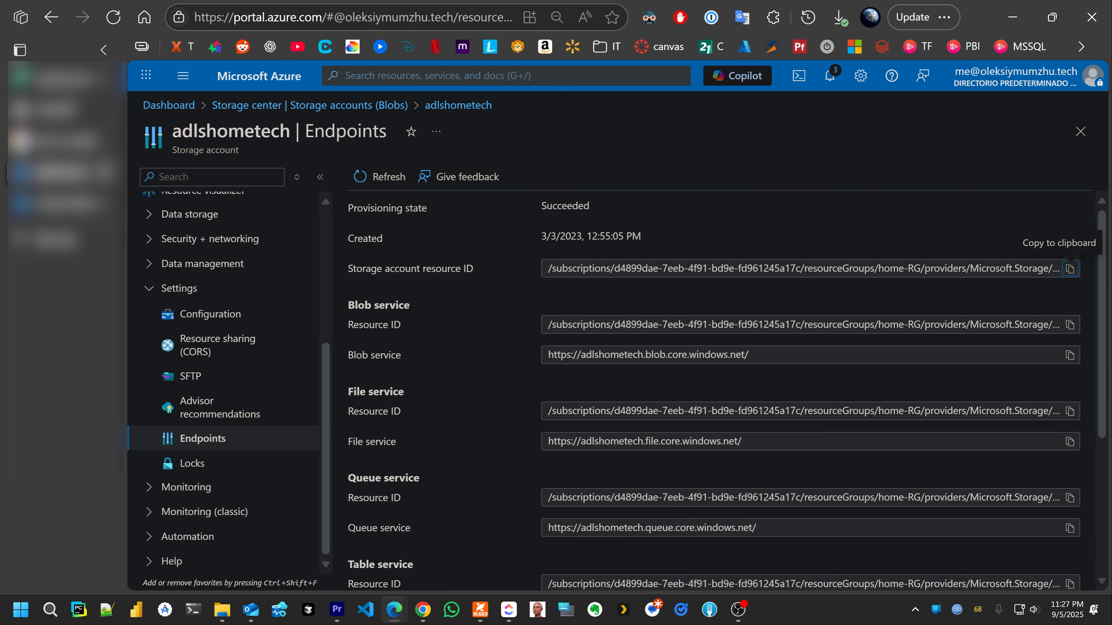
left_click_drag(347, 305, 458, 303)
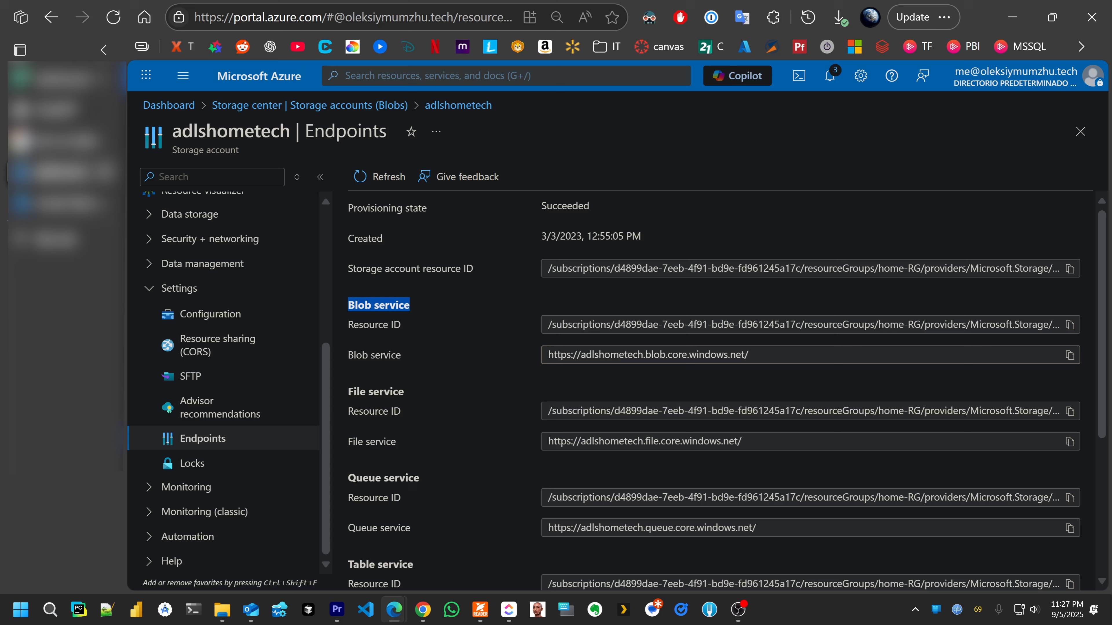
left_click(655, 355)
scroll(439, 508, "down", 3)
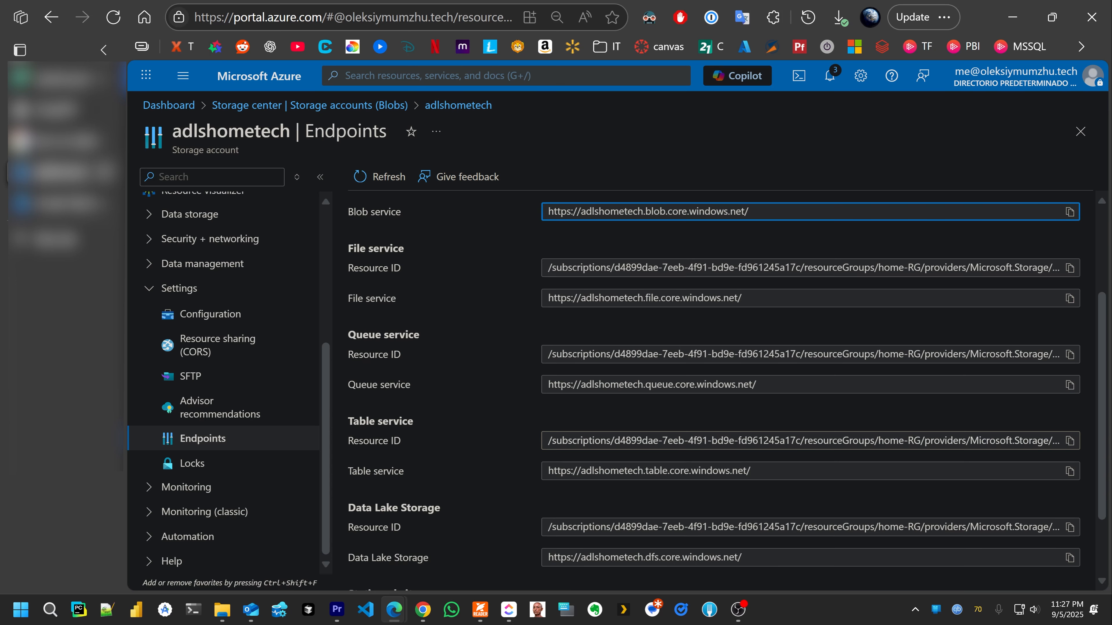
scroll(439, 508, "down", 2)
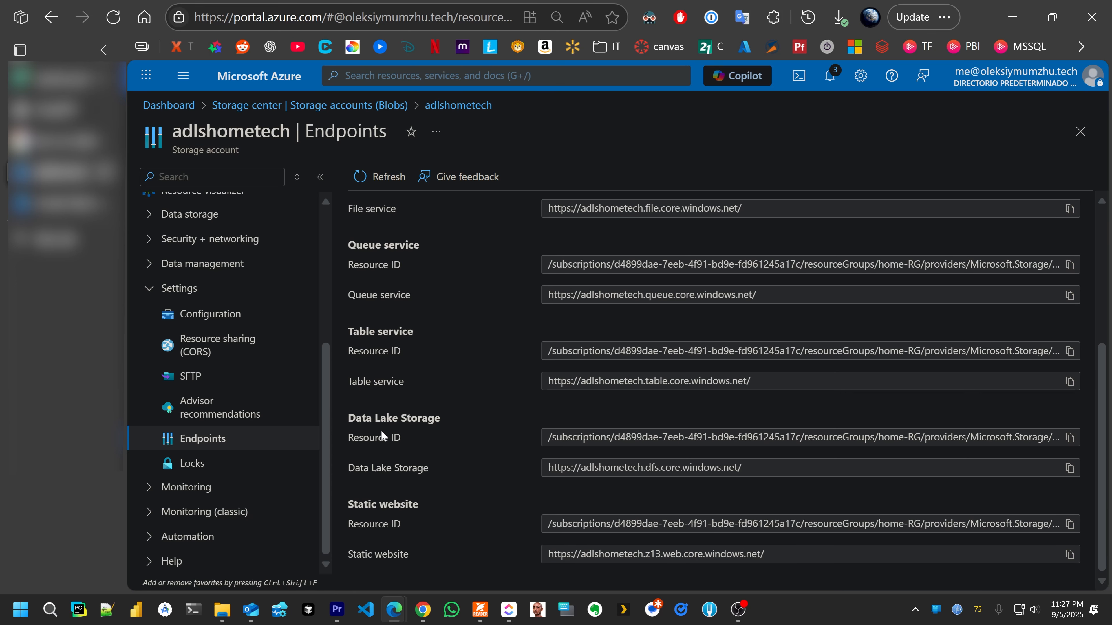
left_click_drag(457, 422, 347, 419)
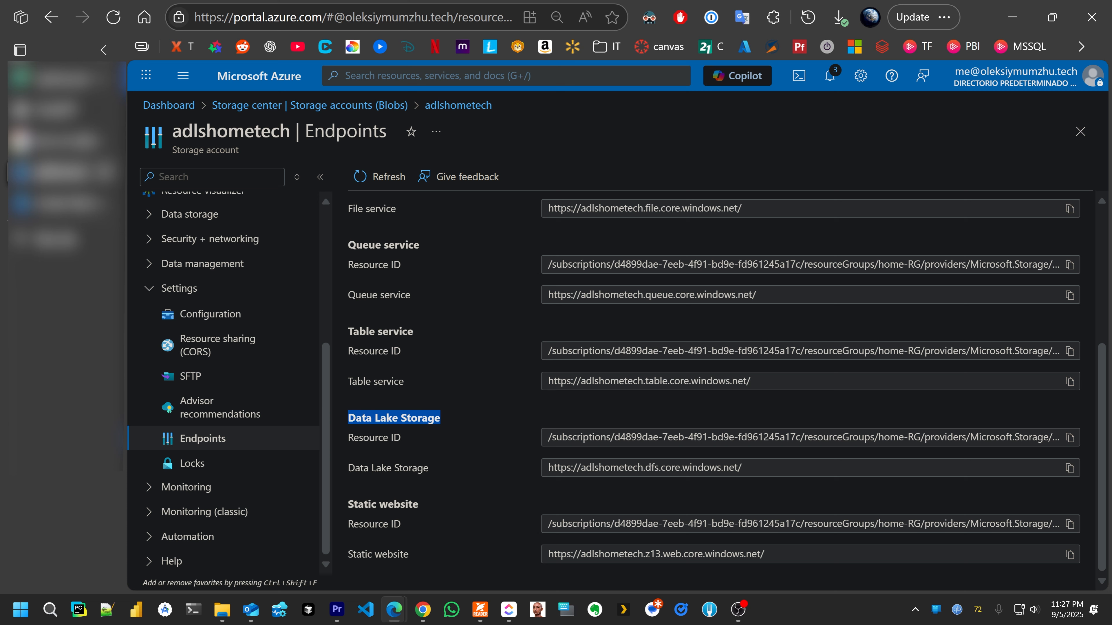
left_click(694, 497)
left_click_drag(750, 468, 494, 469)
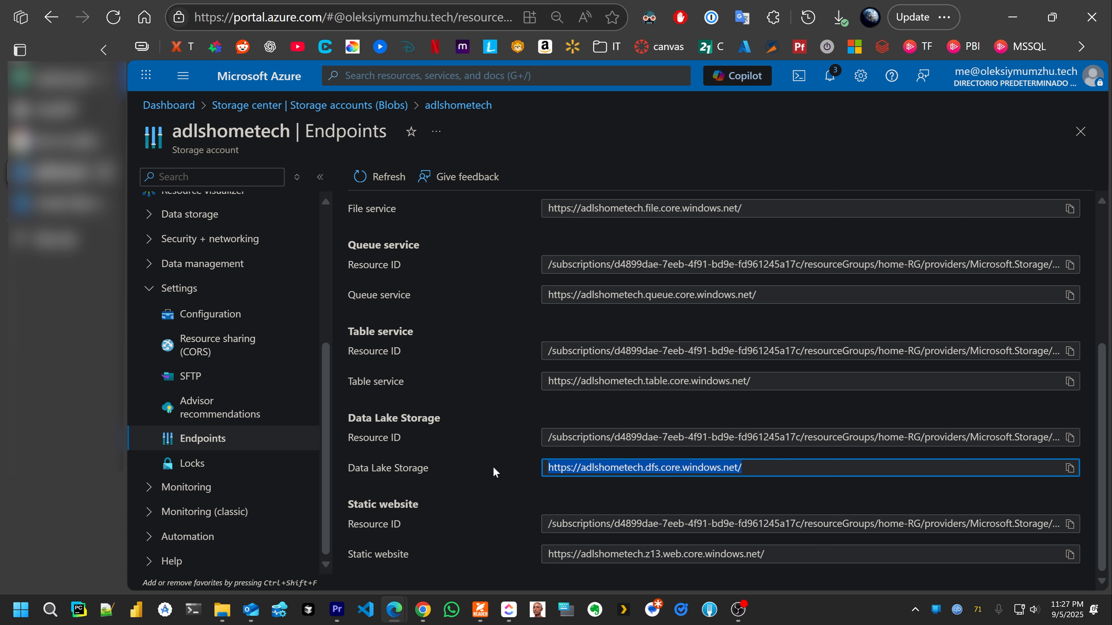
left_click(1069, 469)
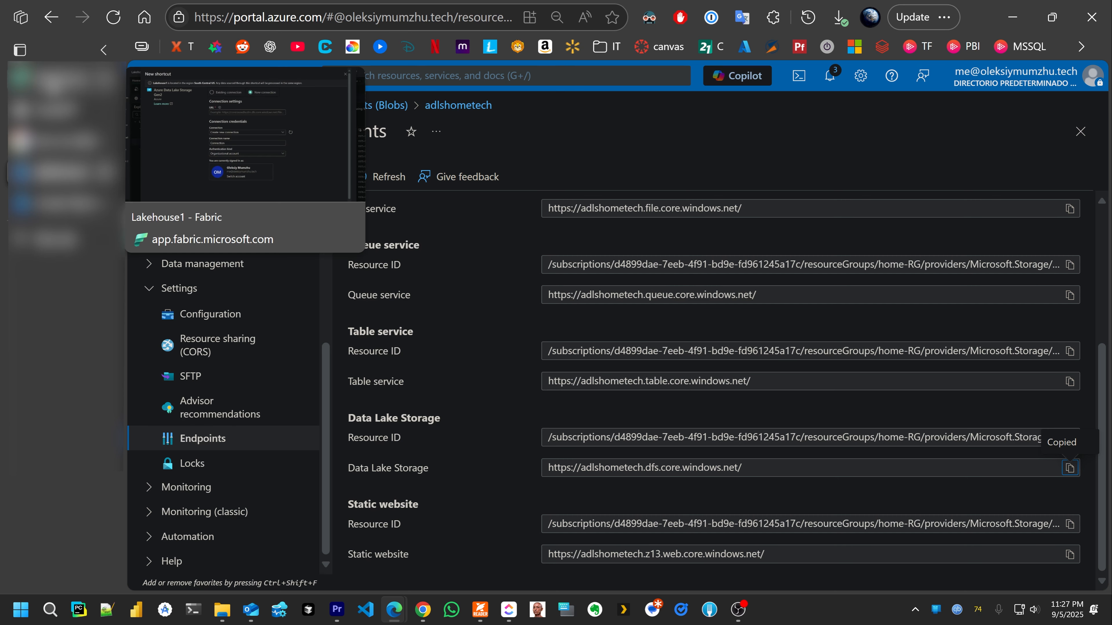
left_click(57, 79)
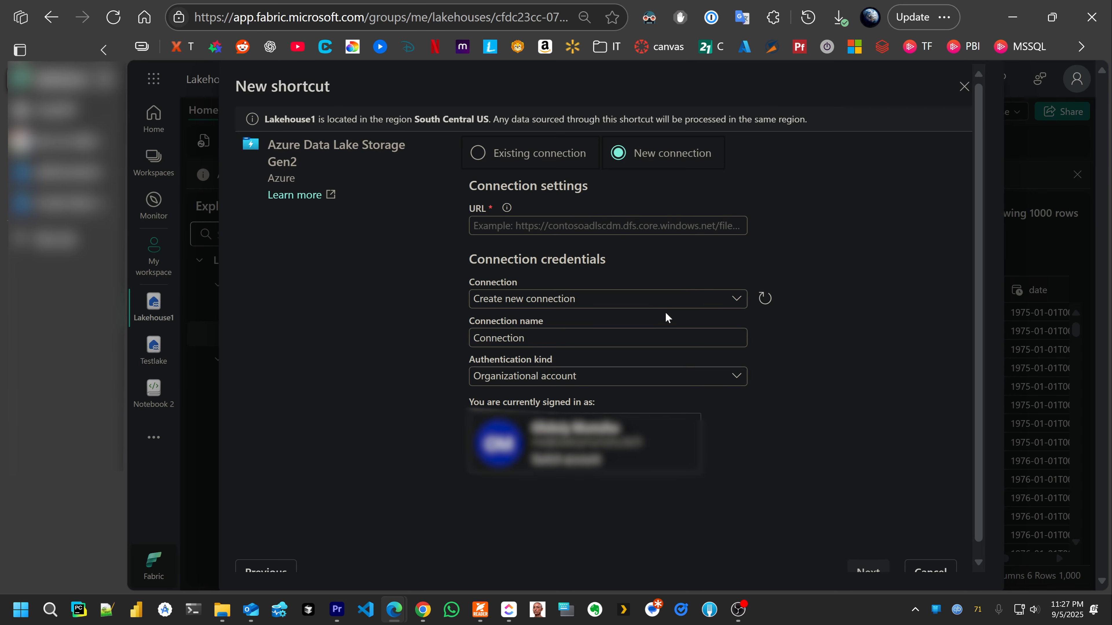
left_click(567, 225)
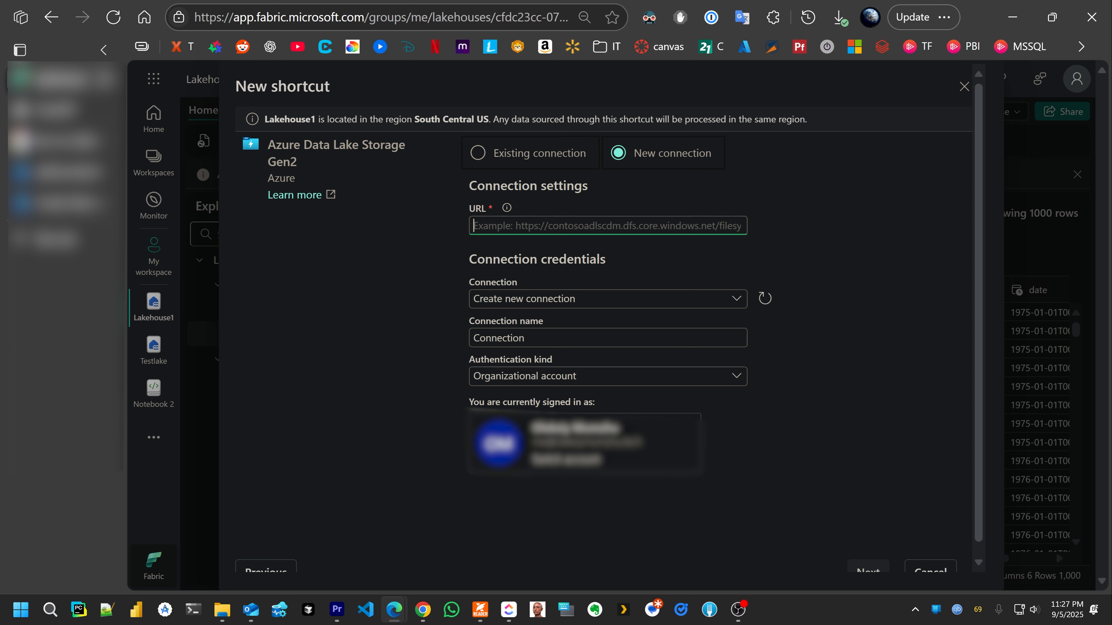
key("ctrl+v")
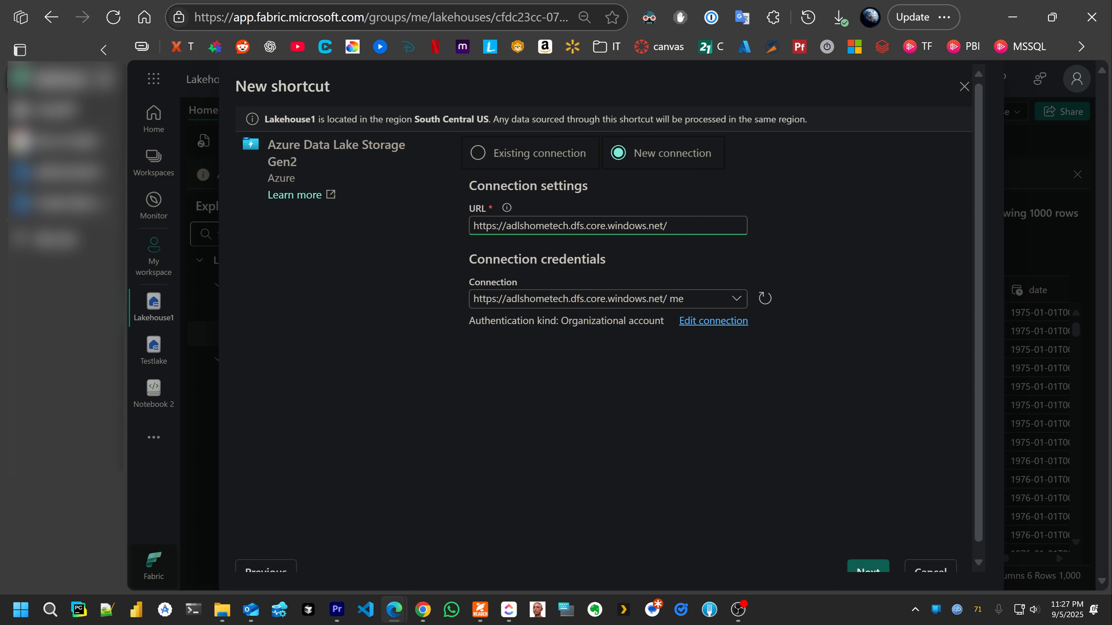
Set the credentials to create a new connection with Organizational account authentication, and proceed to the directory selection
left_click(736, 302)
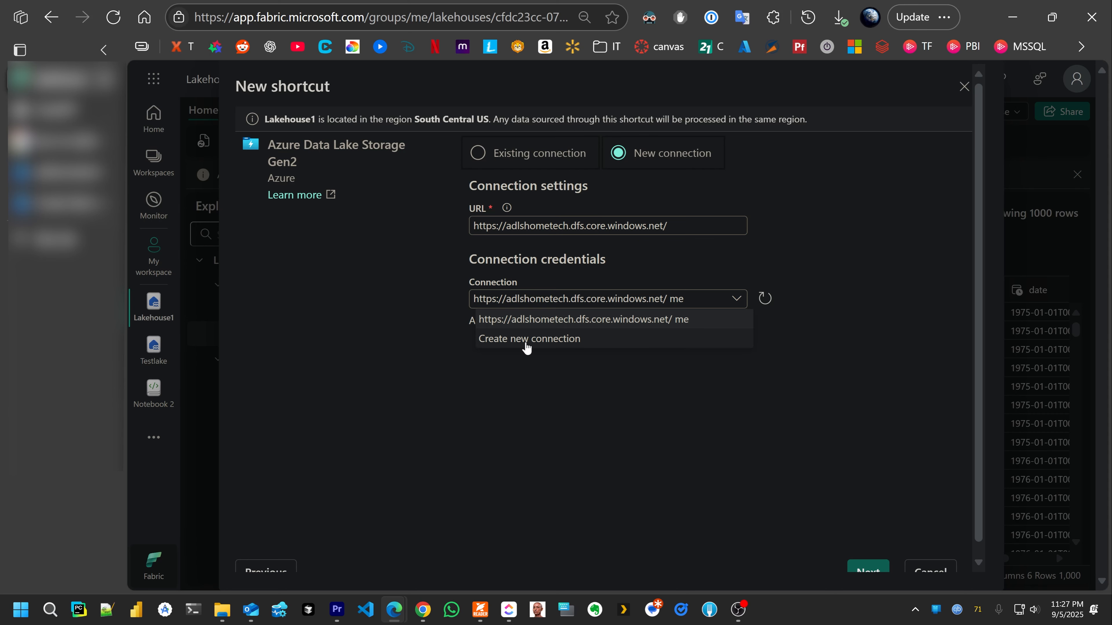
left_click(512, 349)
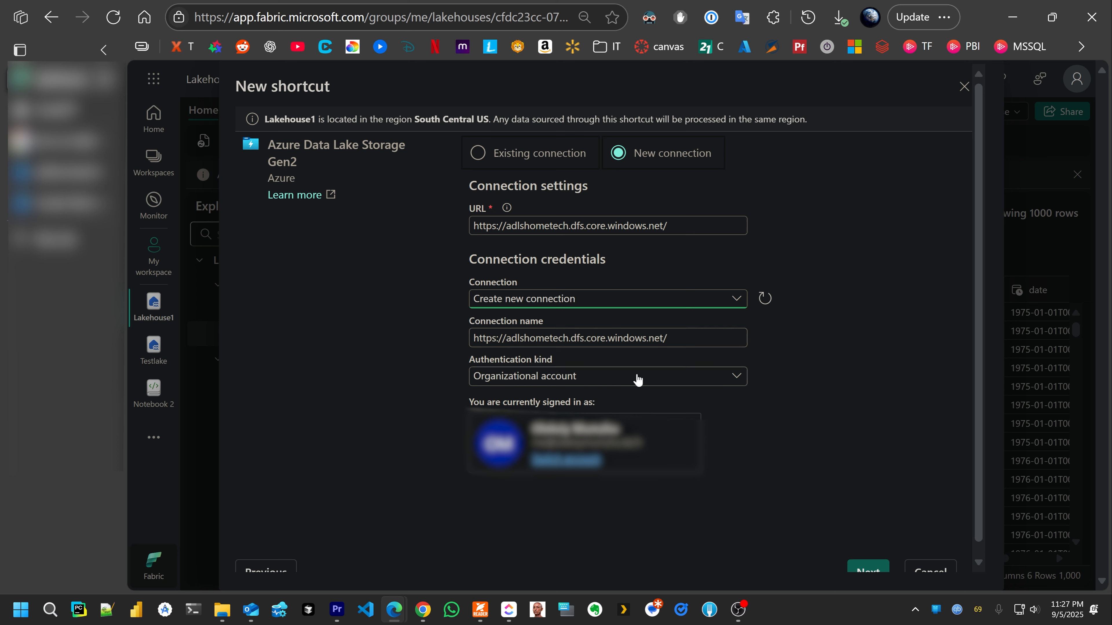
left_click(673, 385)
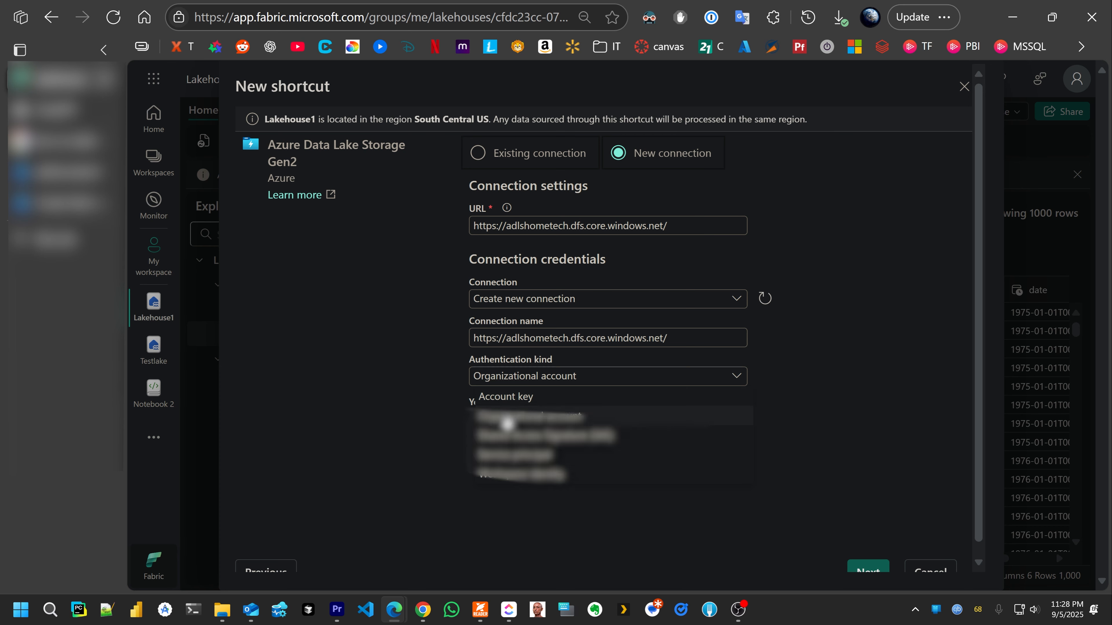
left_click(507, 419)
scroll(871, 420, "down", 1)
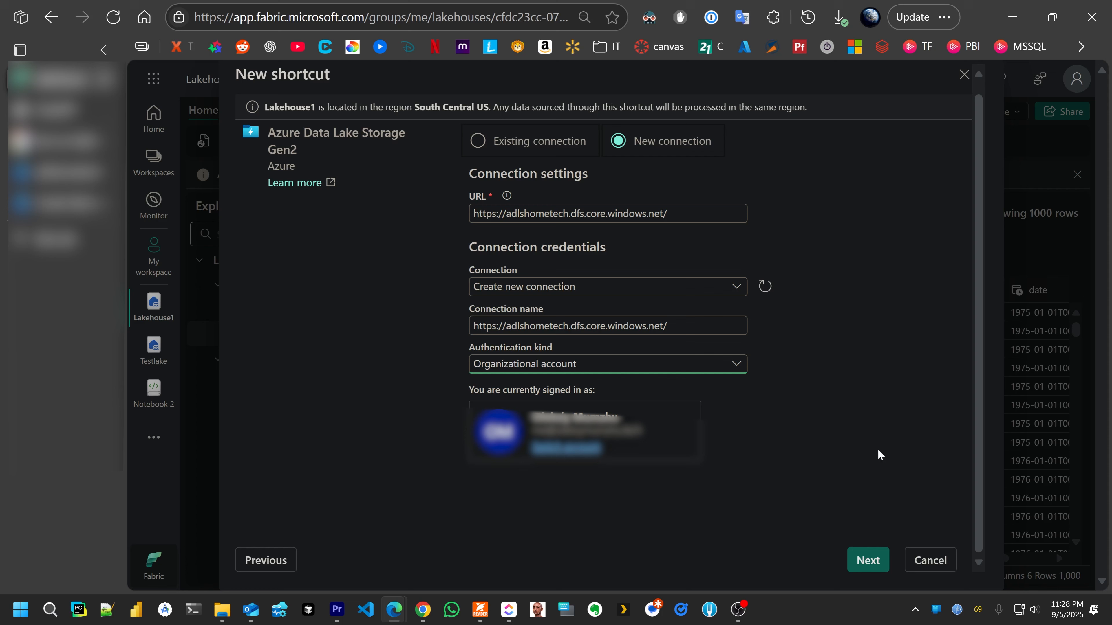
left_click(867, 561)
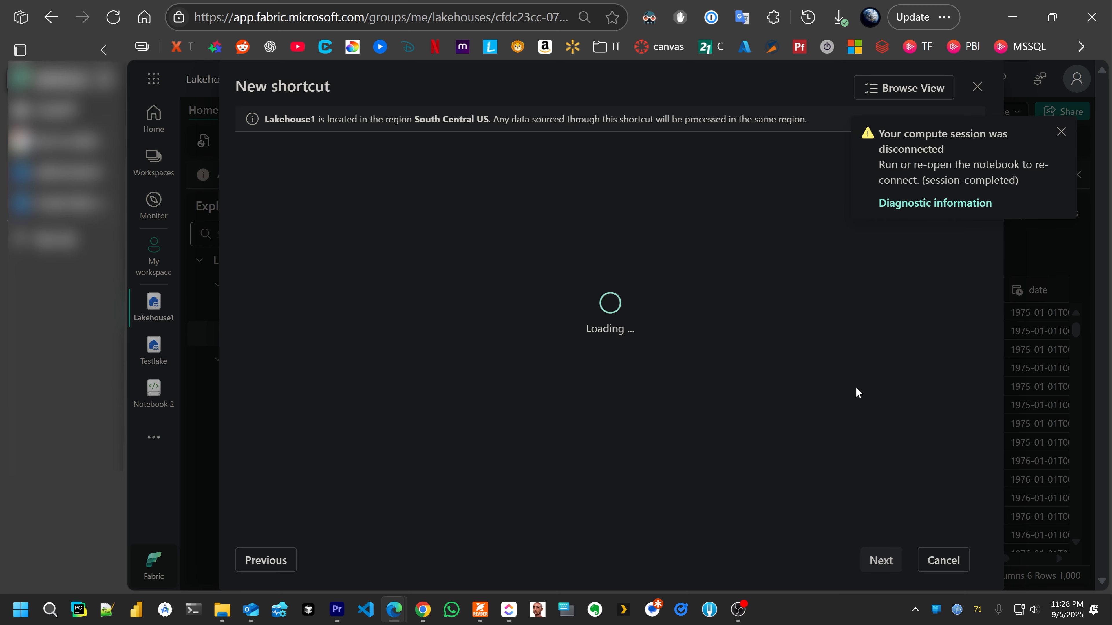
left_click(1061, 132)
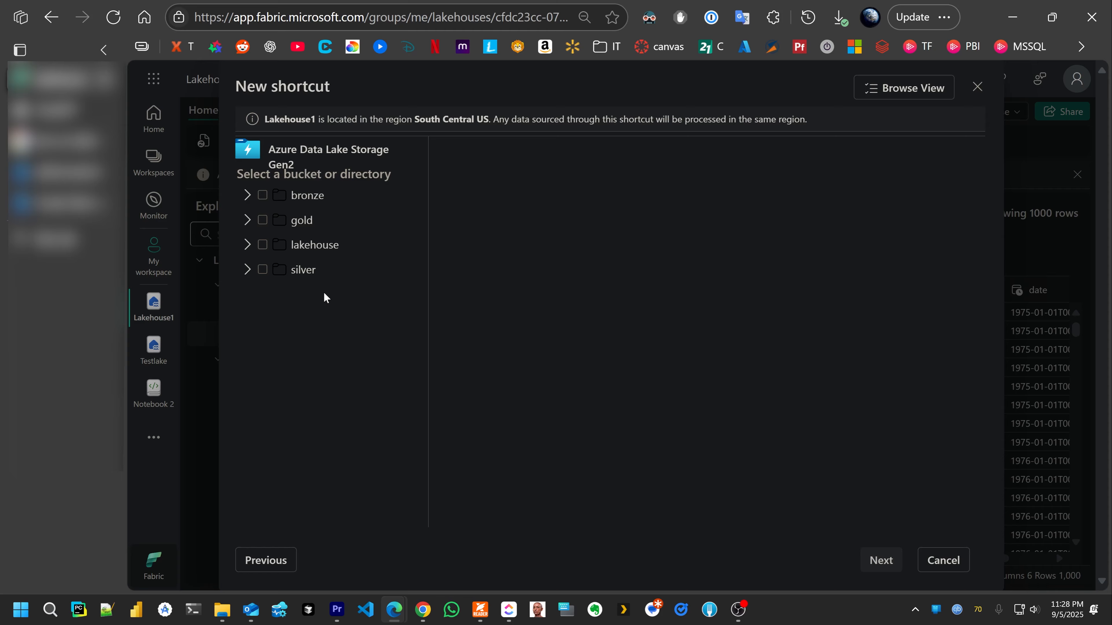
Switch to the Azure portal and view the contents of the silver blob container in adlshometech's storage browser
left_click(61, 173)
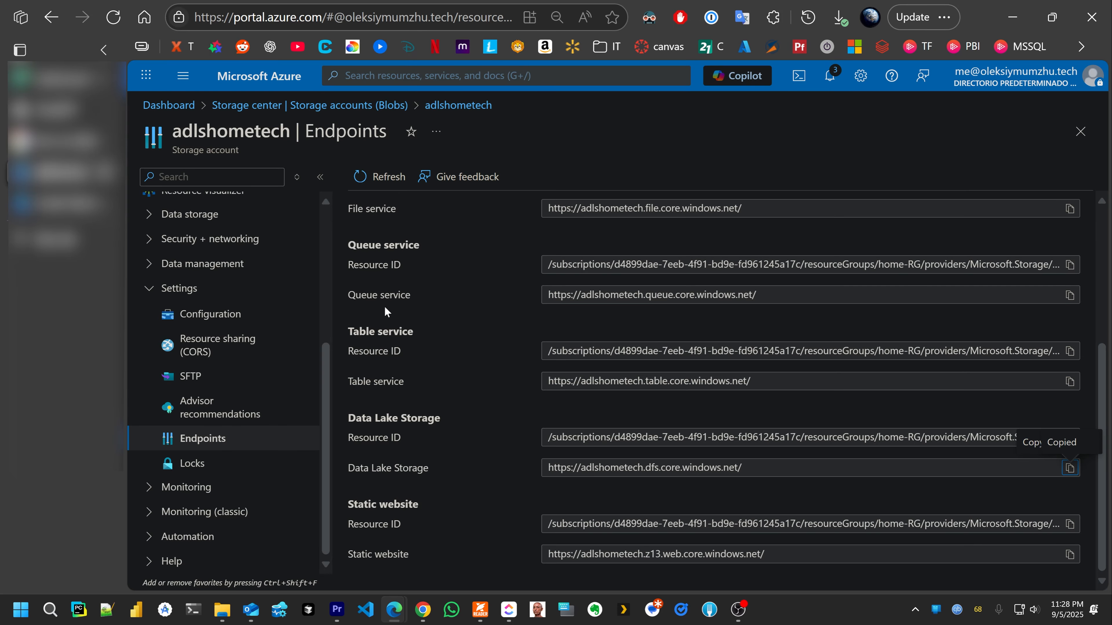
scroll(285, 339, "up", 5)
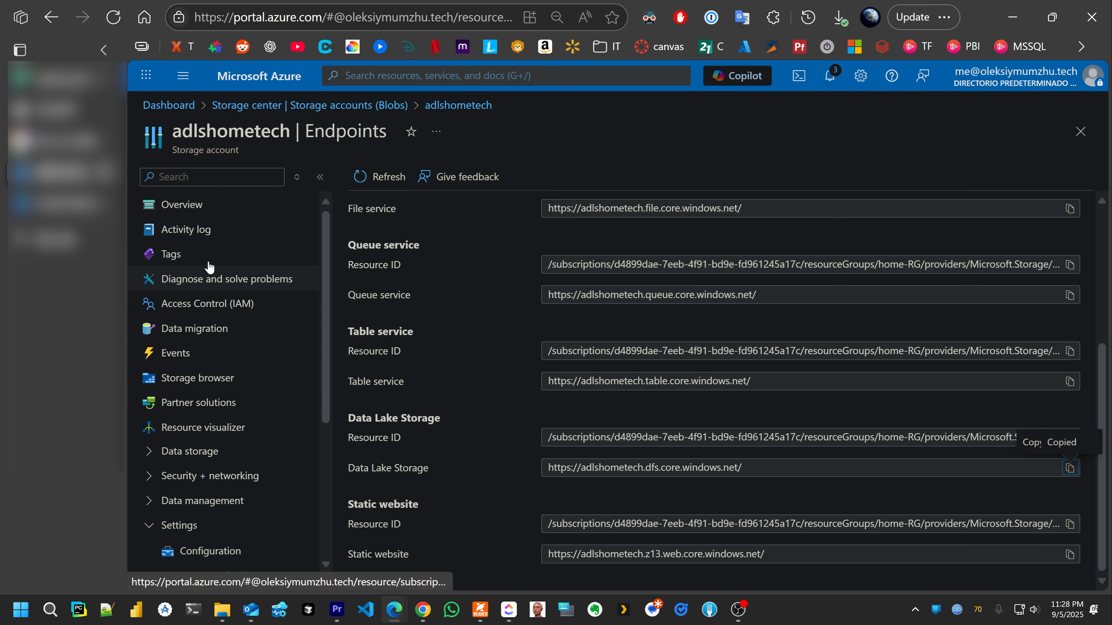
left_click(232, 379)
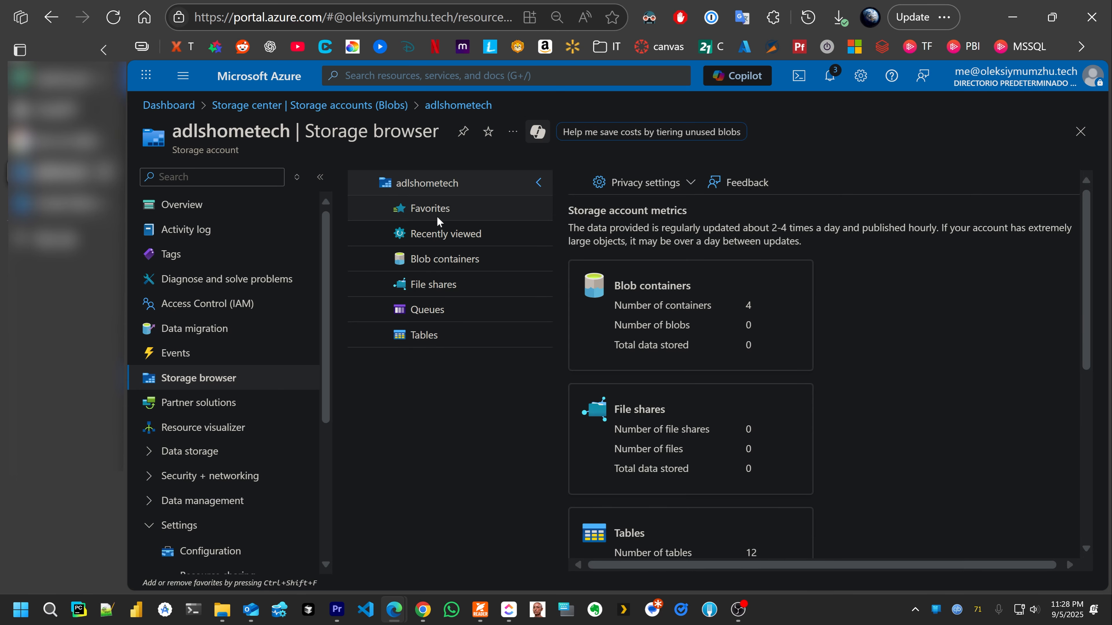
left_click(450, 259)
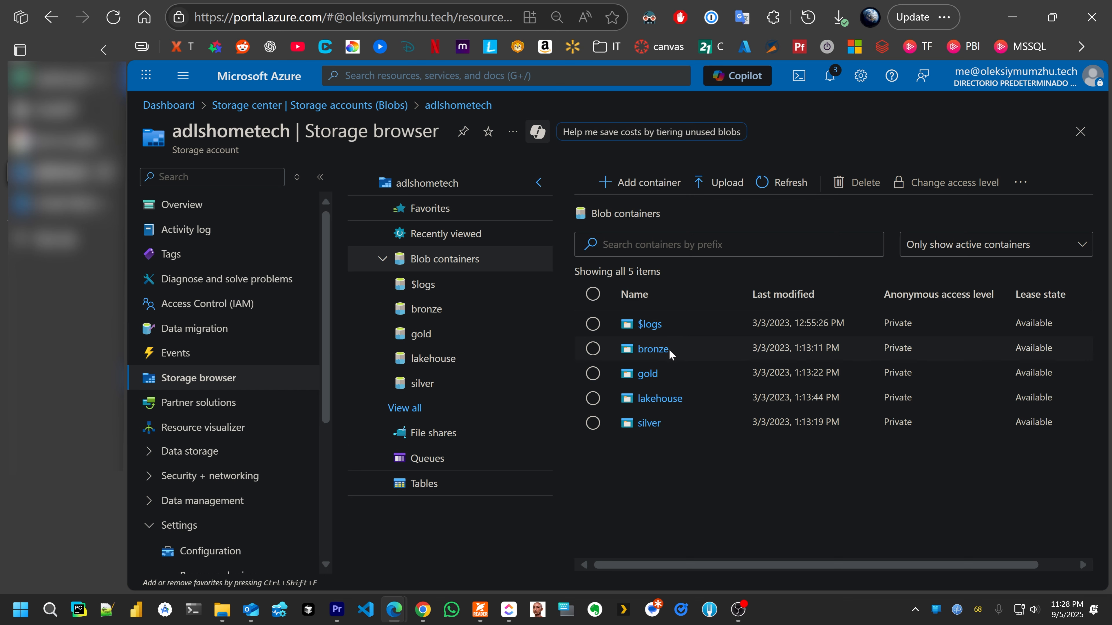
left_click(648, 423)
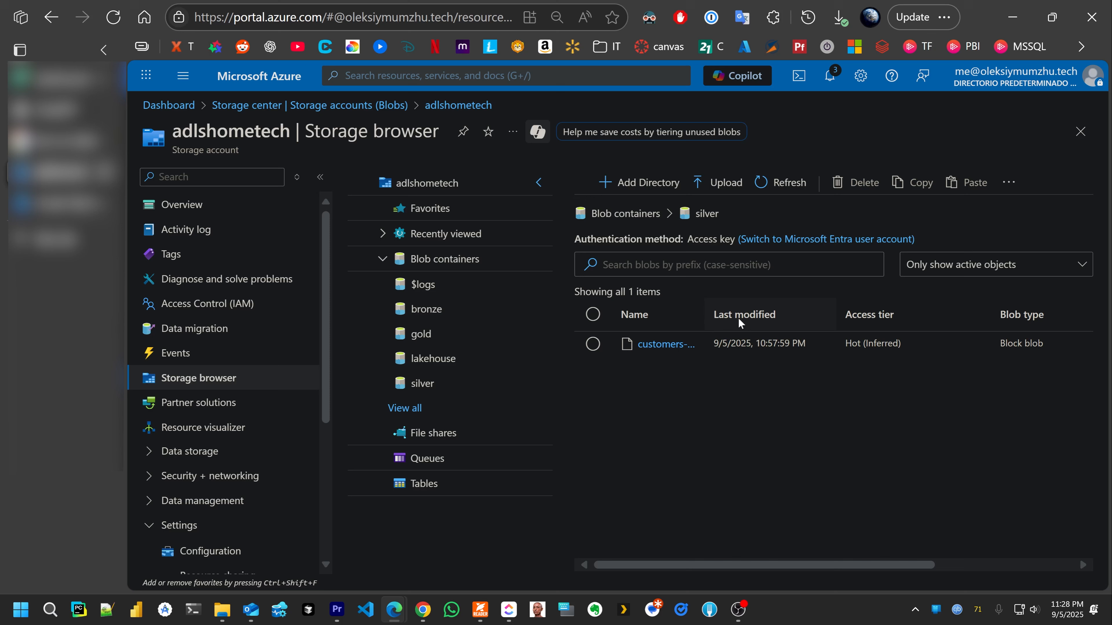
Widen the blob list's Name column, switch back to Microsoft Fabric and select the silver directory as the shortcut source
left_click_drag(704, 315, 754, 315)
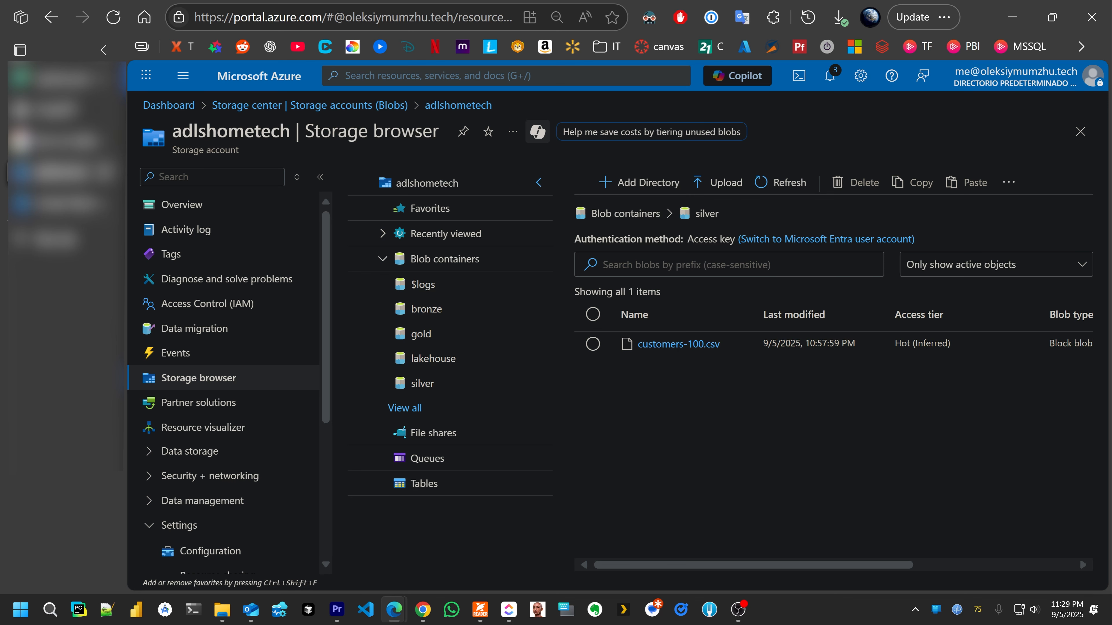
mouse_move(68, 81)
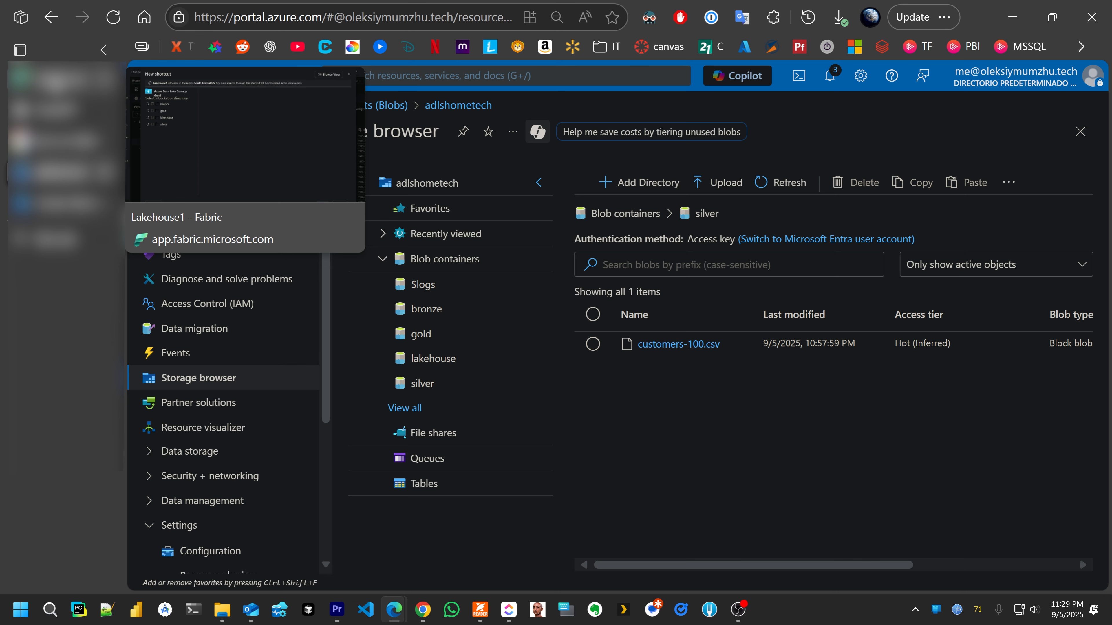
left_click(57, 81)
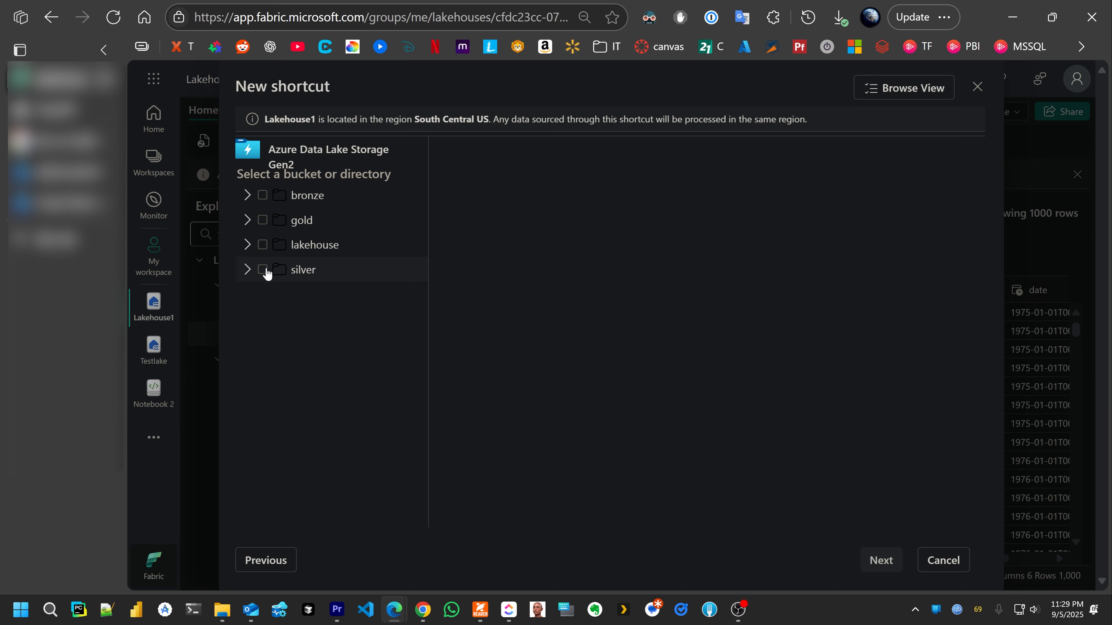
left_click(246, 270)
left_click(263, 270)
left_click(264, 272)
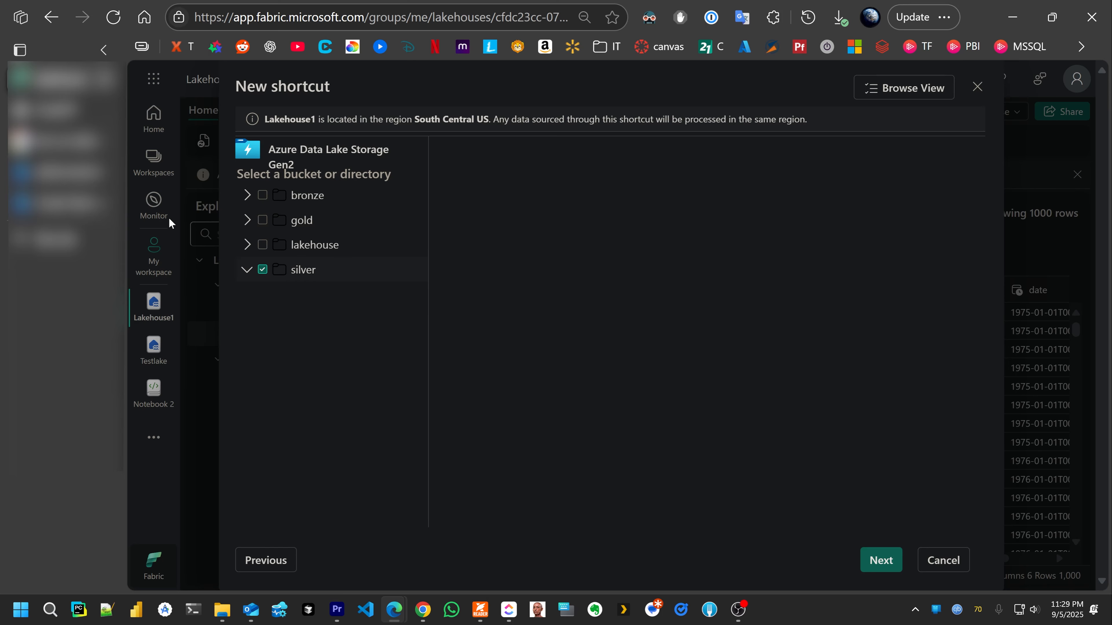
Switch to the Azure portal to check the silver container's name, and return to the new shortcut in Microsoft Fabric
left_click(53, 175)
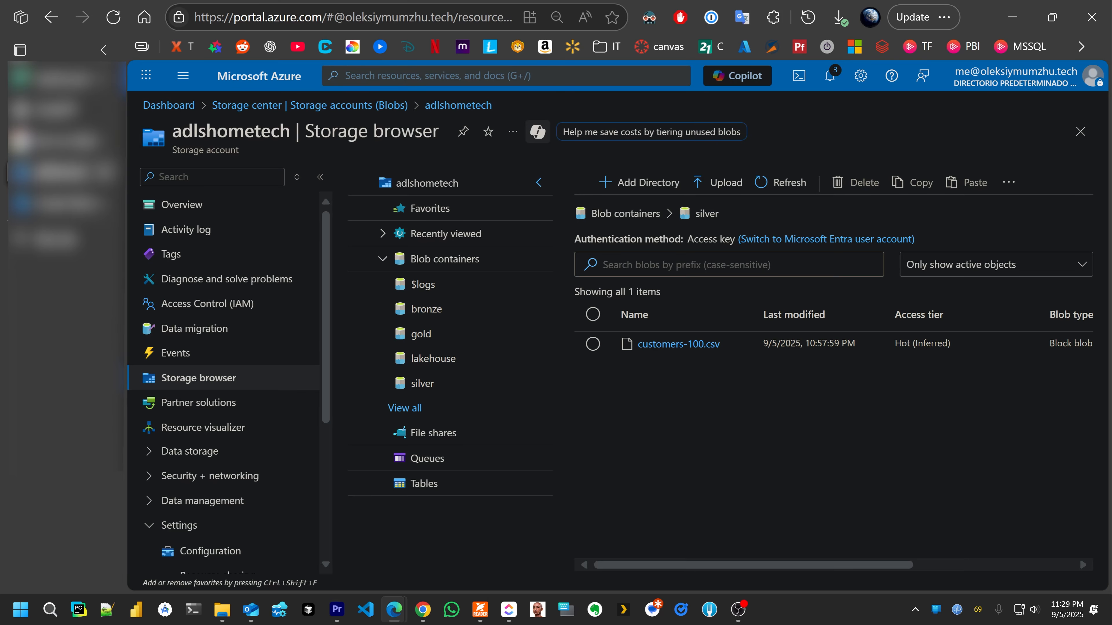
double_click(698, 215)
left_click(55, 84)
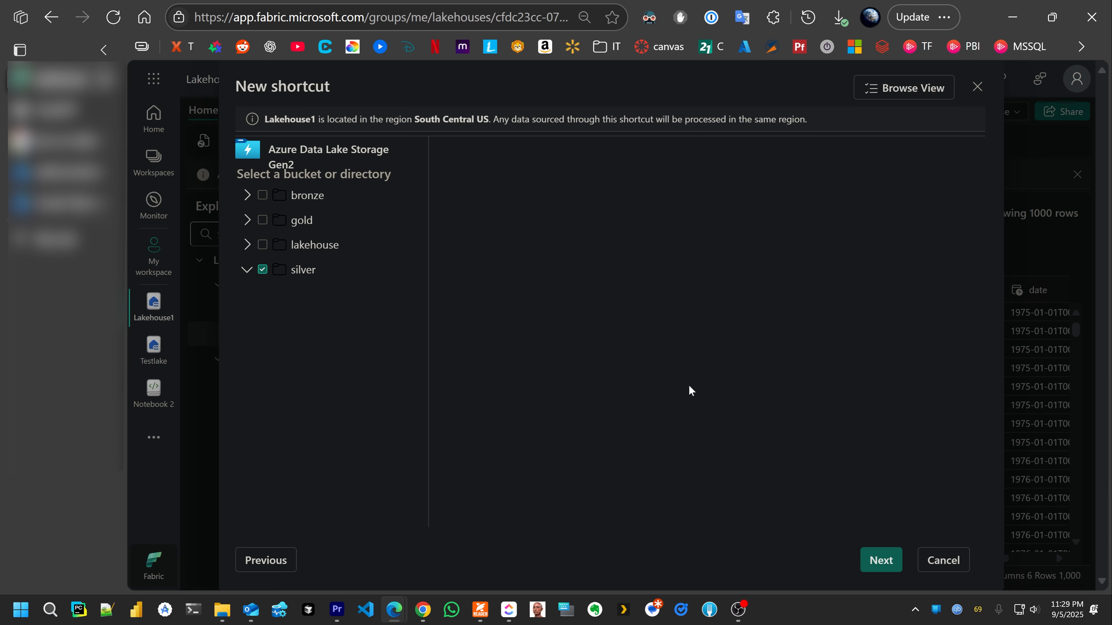
Proceed to the shortcut review, rename the silver shortcut as adlsgen2storageaccount and create it under Lakehouse1's Tables
left_click(884, 558)
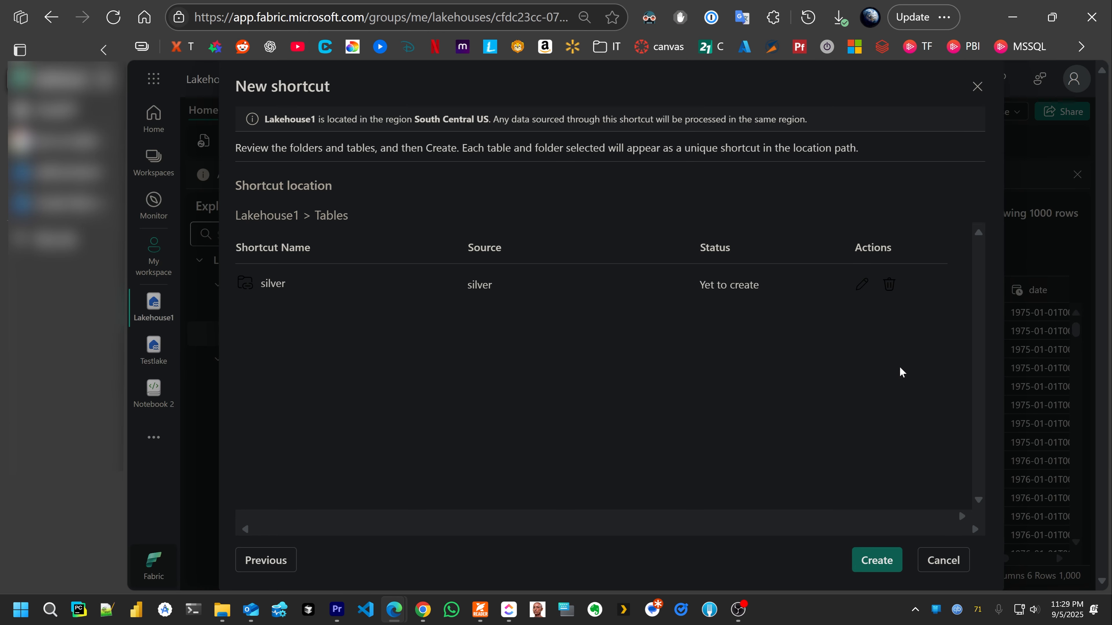
left_click(860, 286)
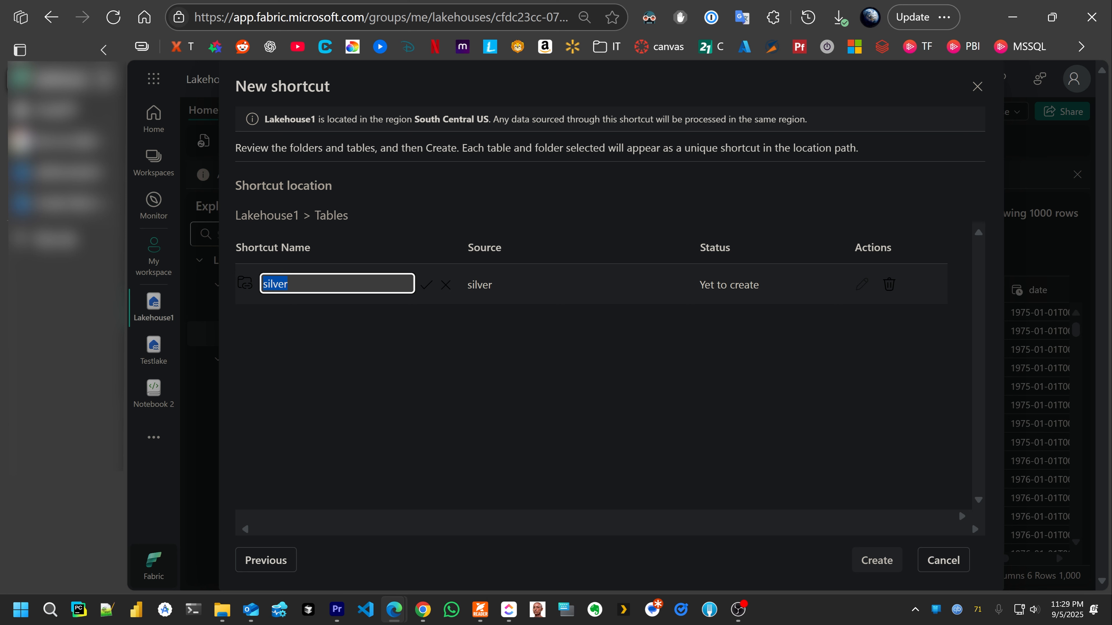
type("adlsgen2storageaccount")
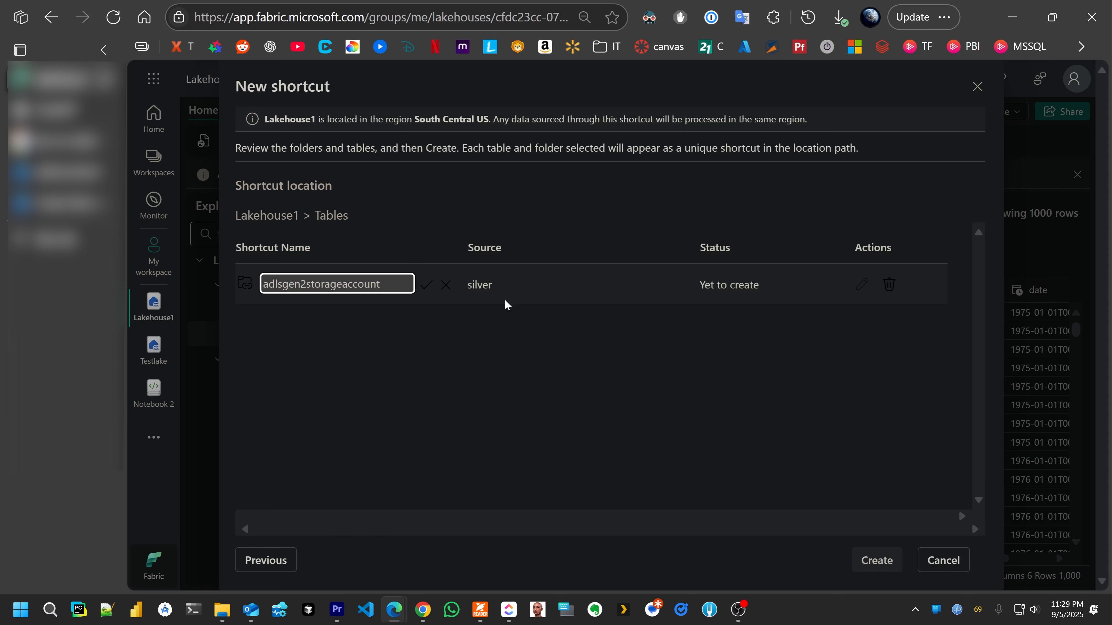
left_click(794, 397)
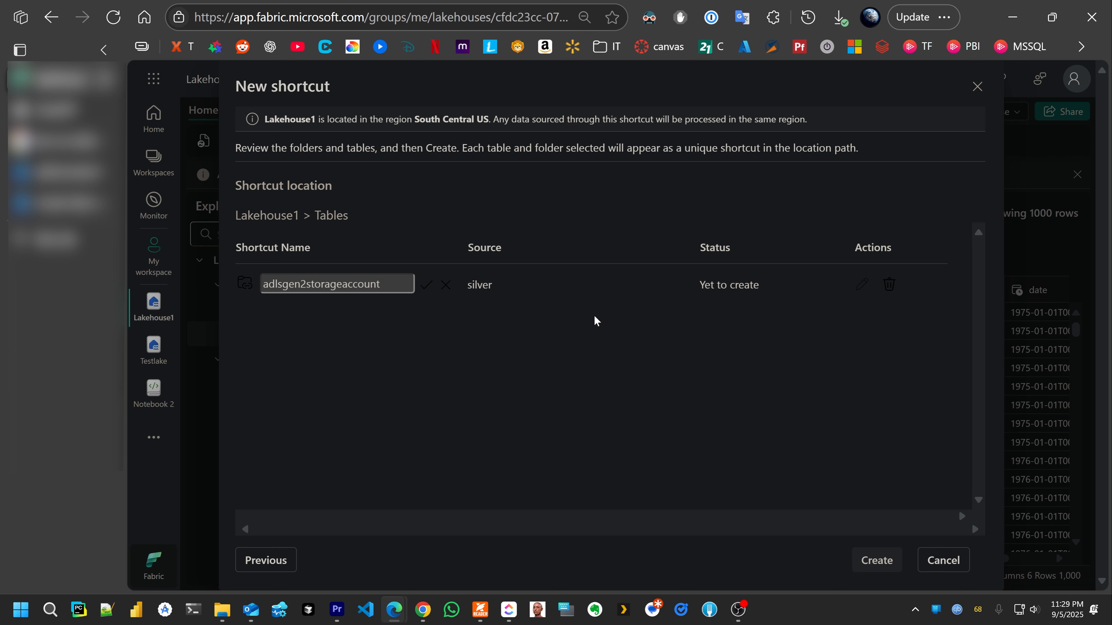
left_click(427, 285)
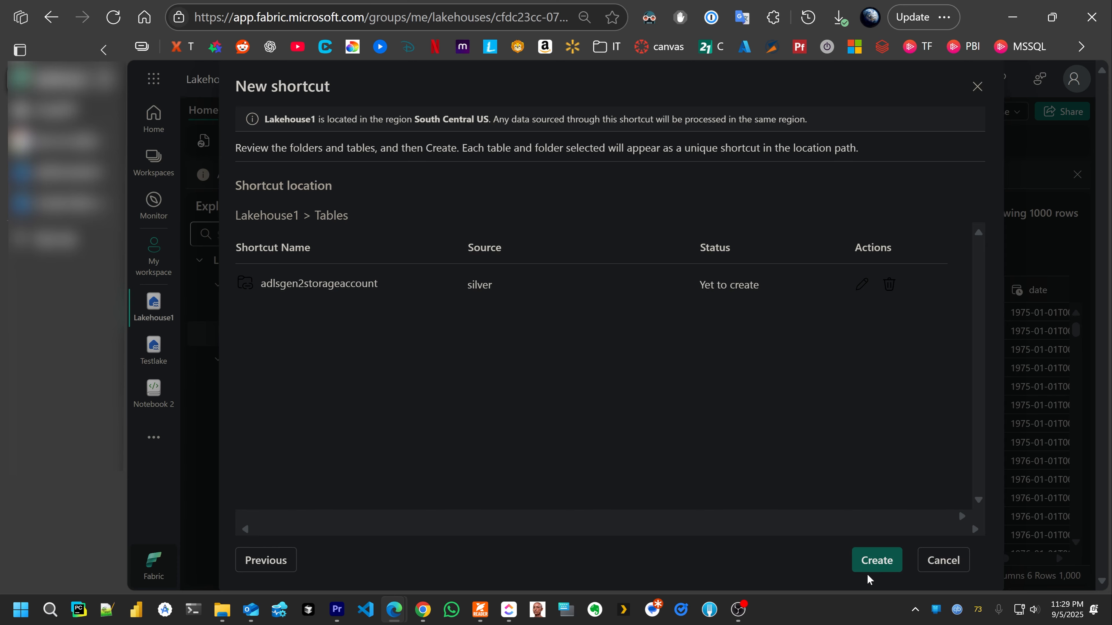
left_click(884, 563)
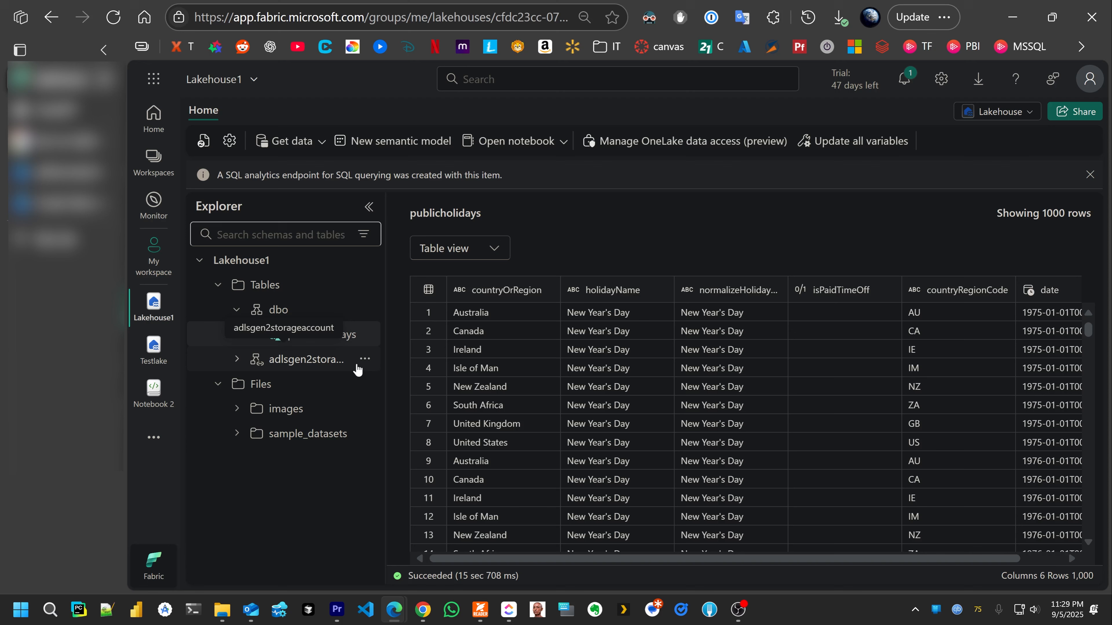
Expand adlsgen2storageaccount in Lakehouse1's tables and examine the contents and notice of its Unidentified folder
left_click(237, 360)
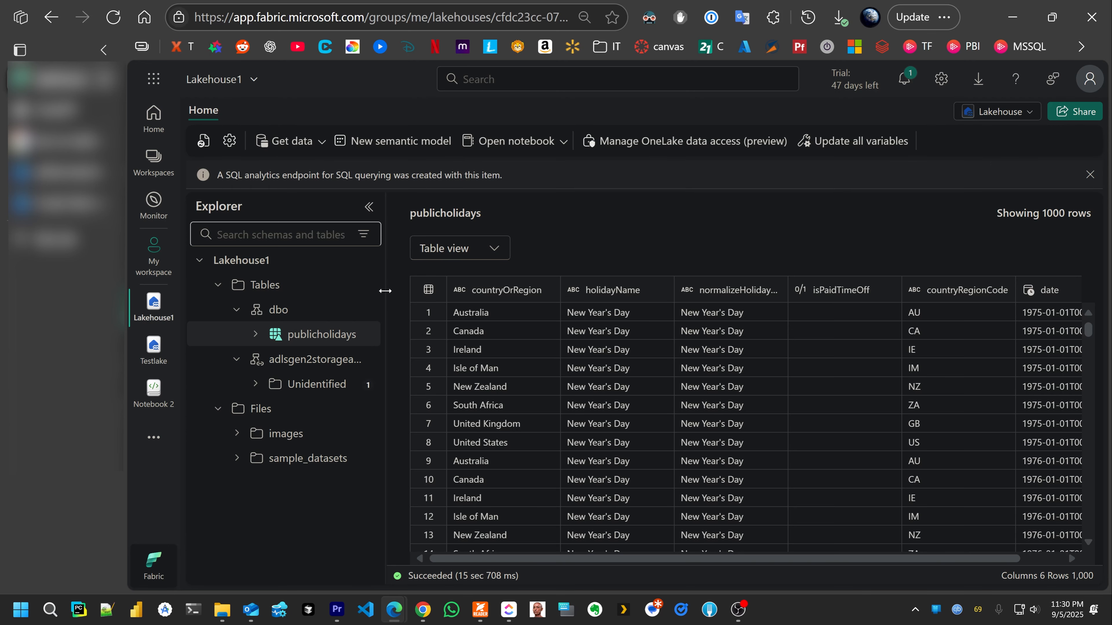
left_click_drag(385, 289, 400, 289)
left_click(302, 386)
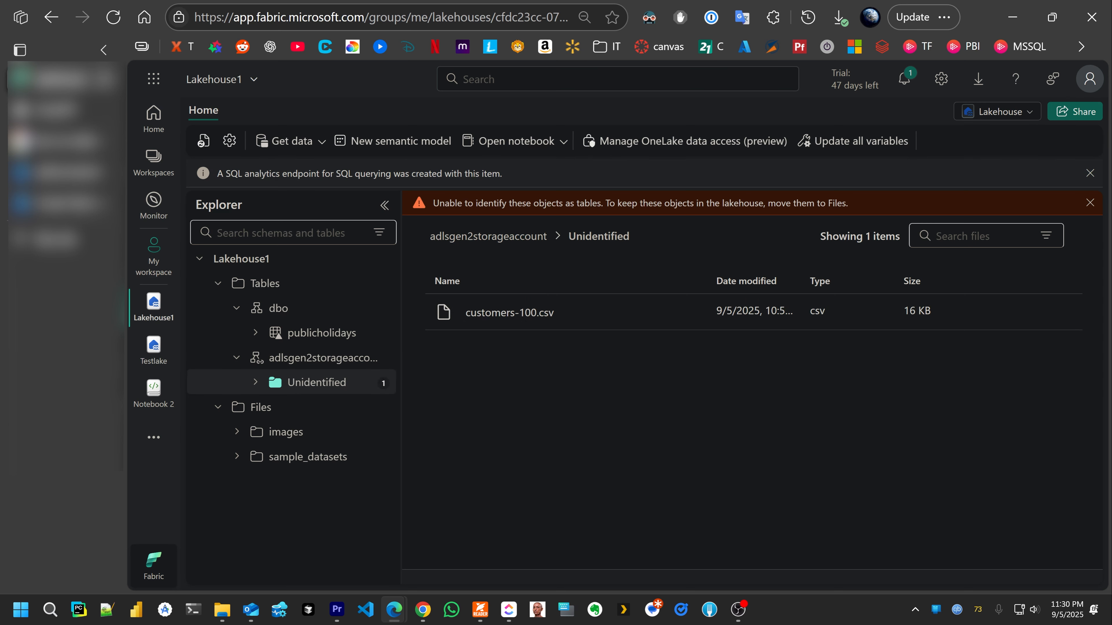
left_click_drag(433, 203, 603, 203)
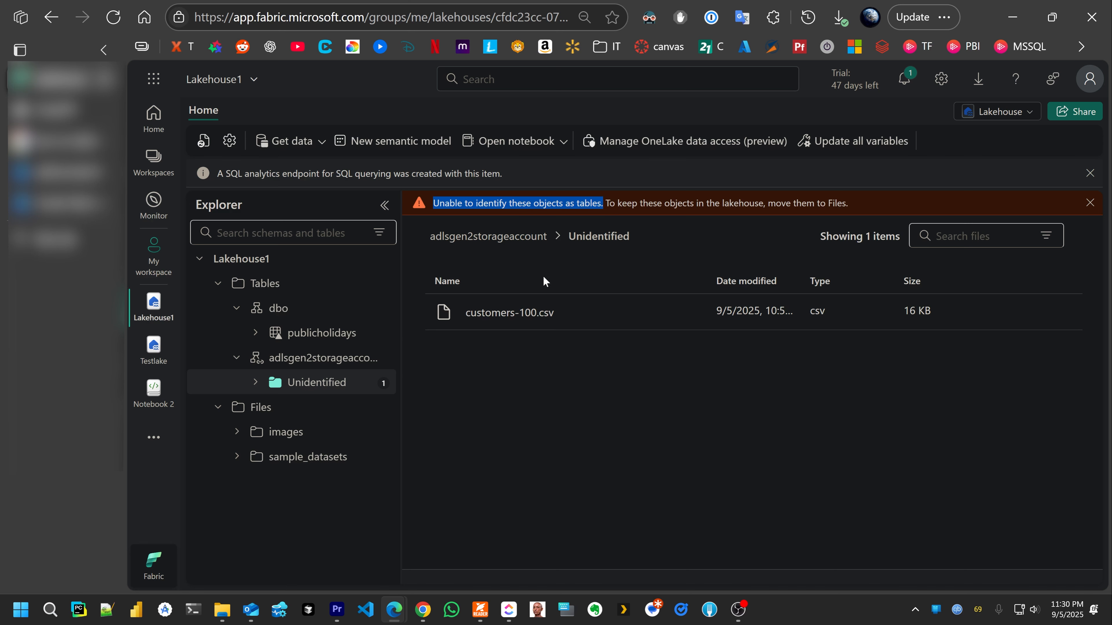
left_click(488, 379)
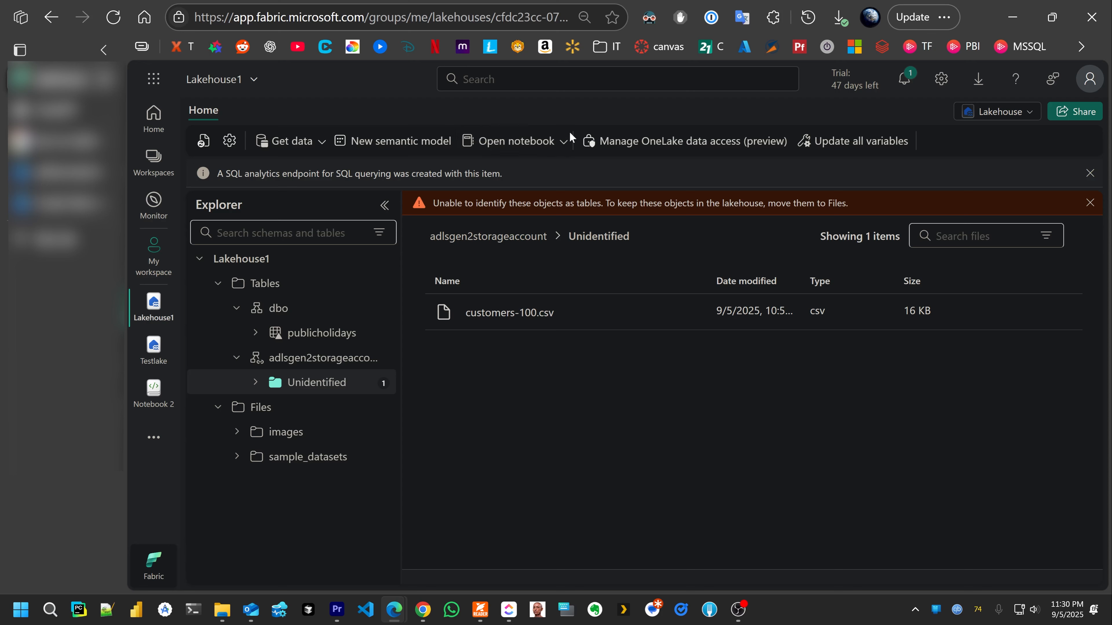
Open Notebook 2, insert an empty code cell at the top and show its data explorer at a wider size
left_click(563, 143)
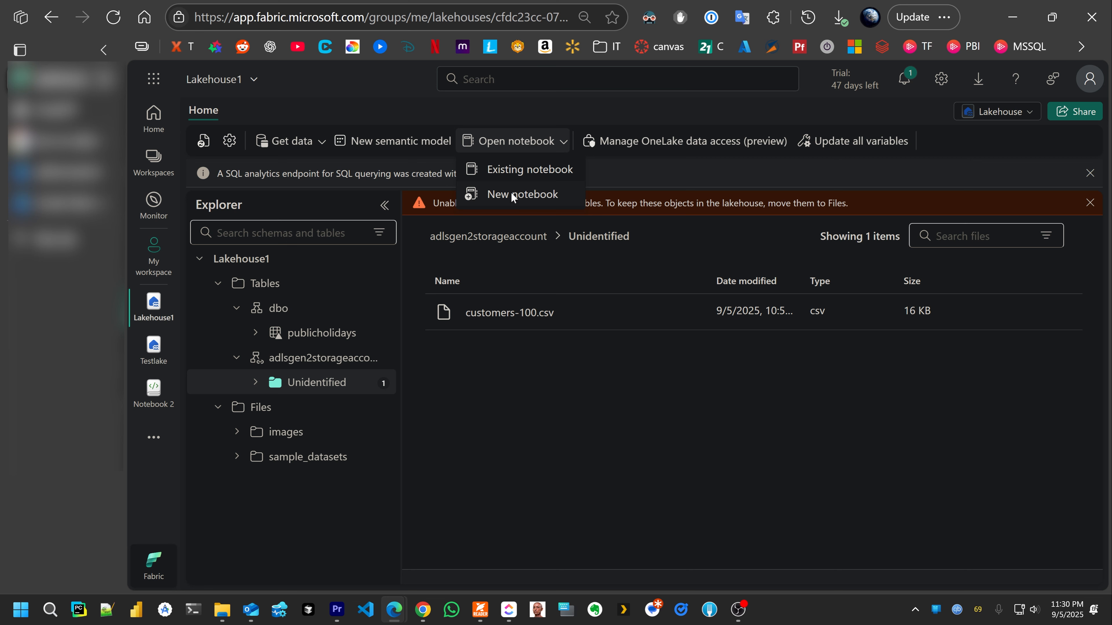
left_click(500, 259)
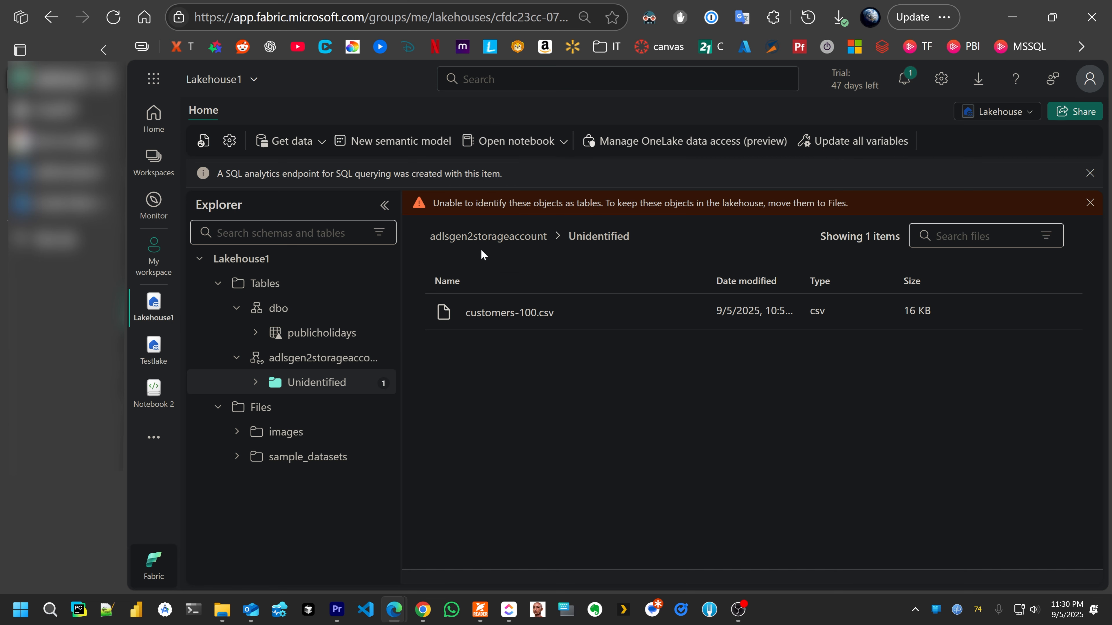
left_click(150, 406)
scroll(614, 298, "up", 8)
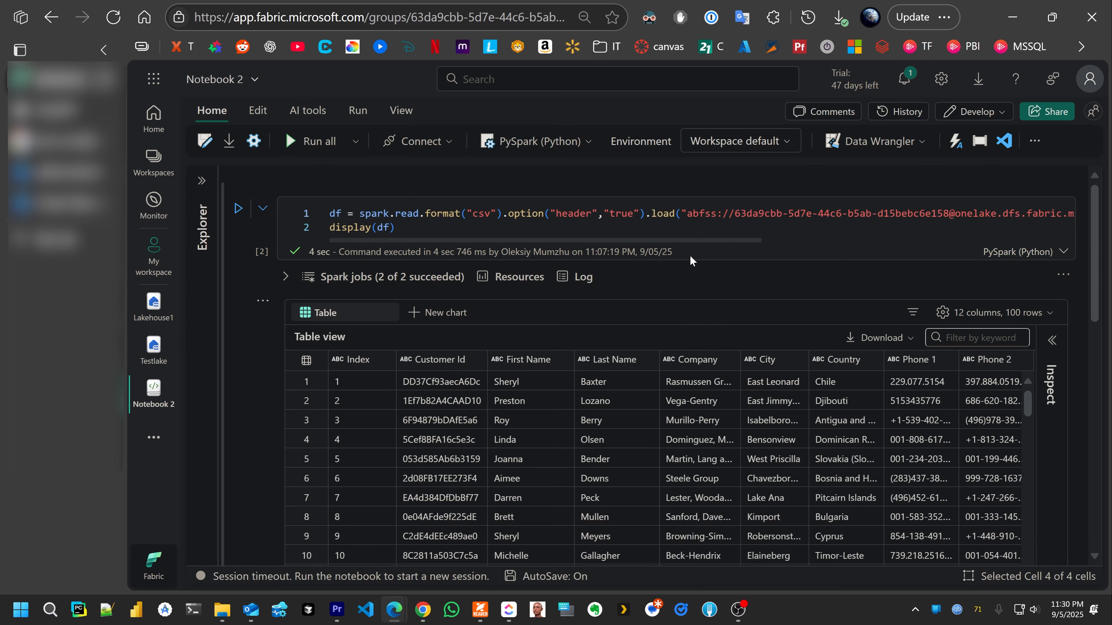
left_click(201, 181)
left_click(466, 182)
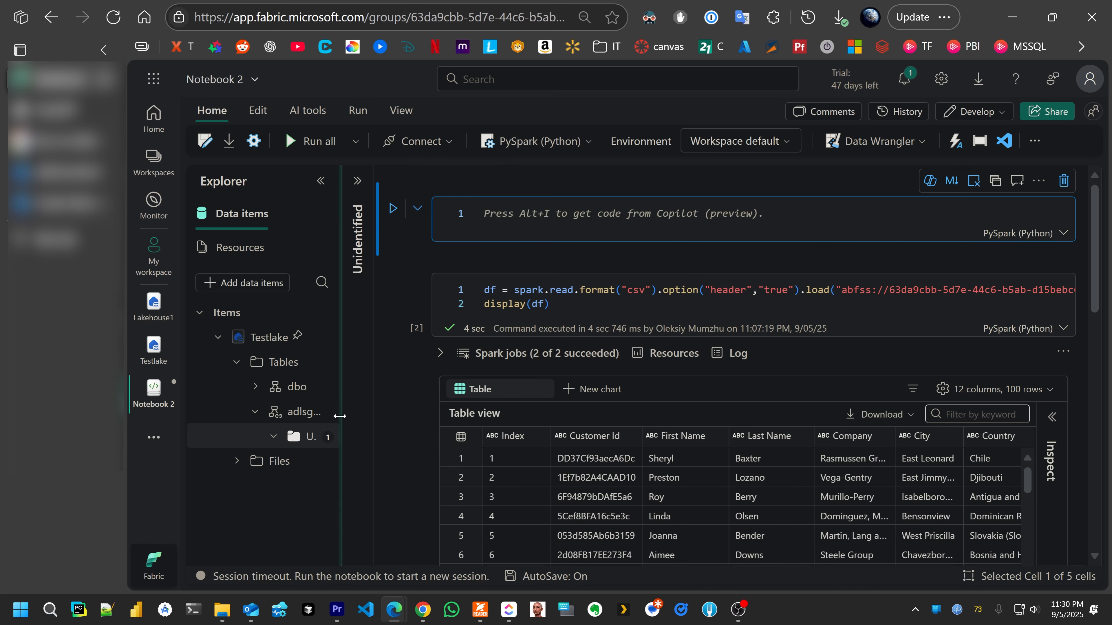
left_click(343, 301)
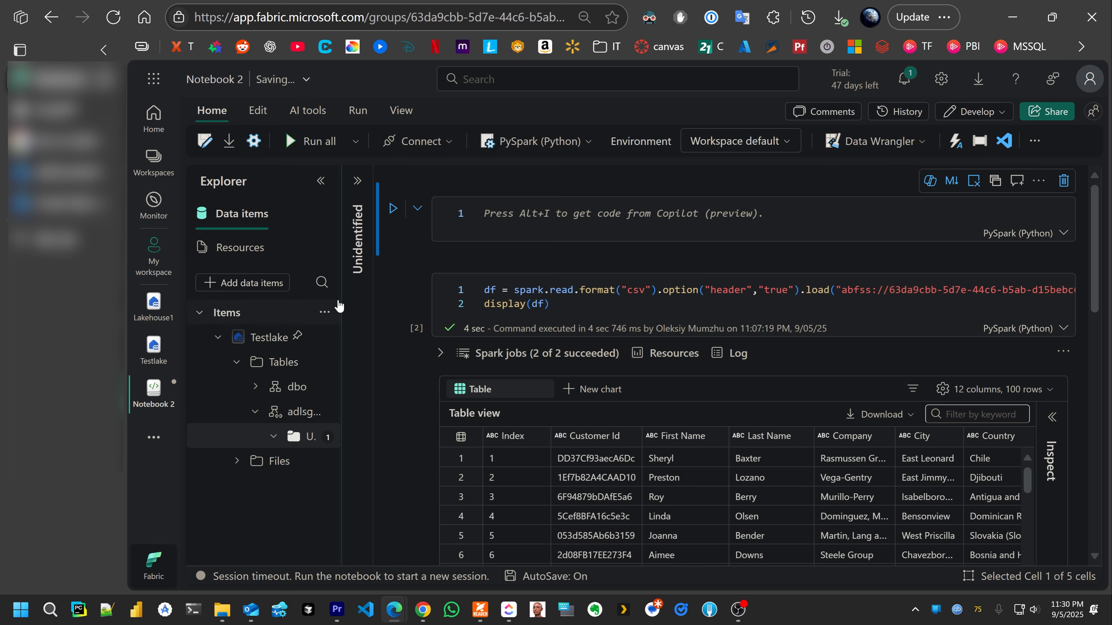
left_click_drag(341, 231, 412, 230)
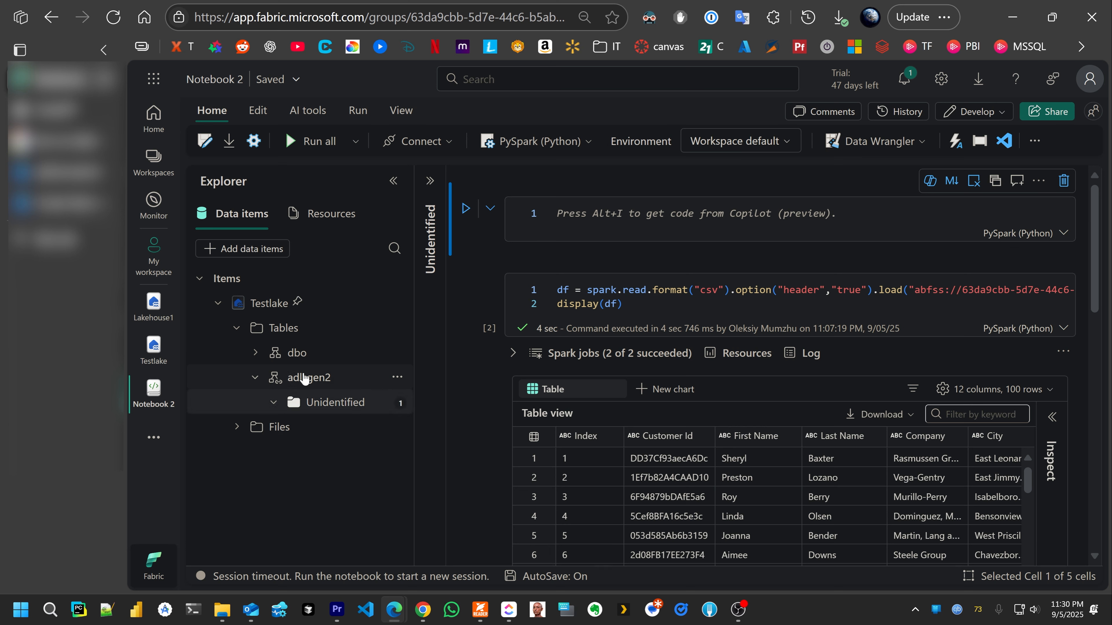
left_click(395, 279)
left_click(423, 303)
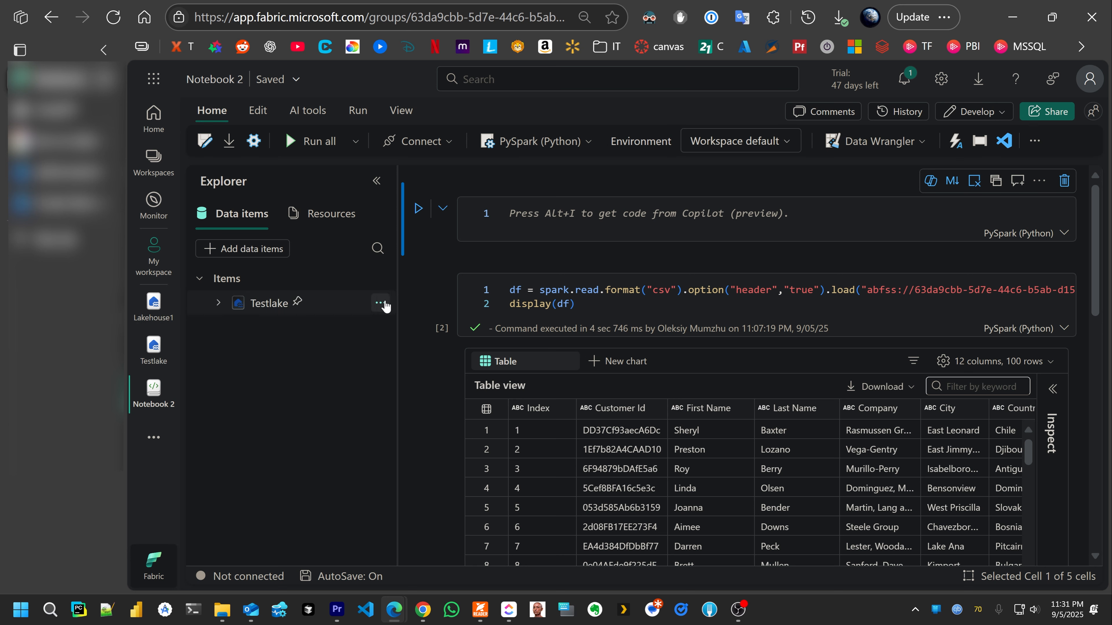
left_click(377, 303)
left_click(368, 325)
left_click(232, 254)
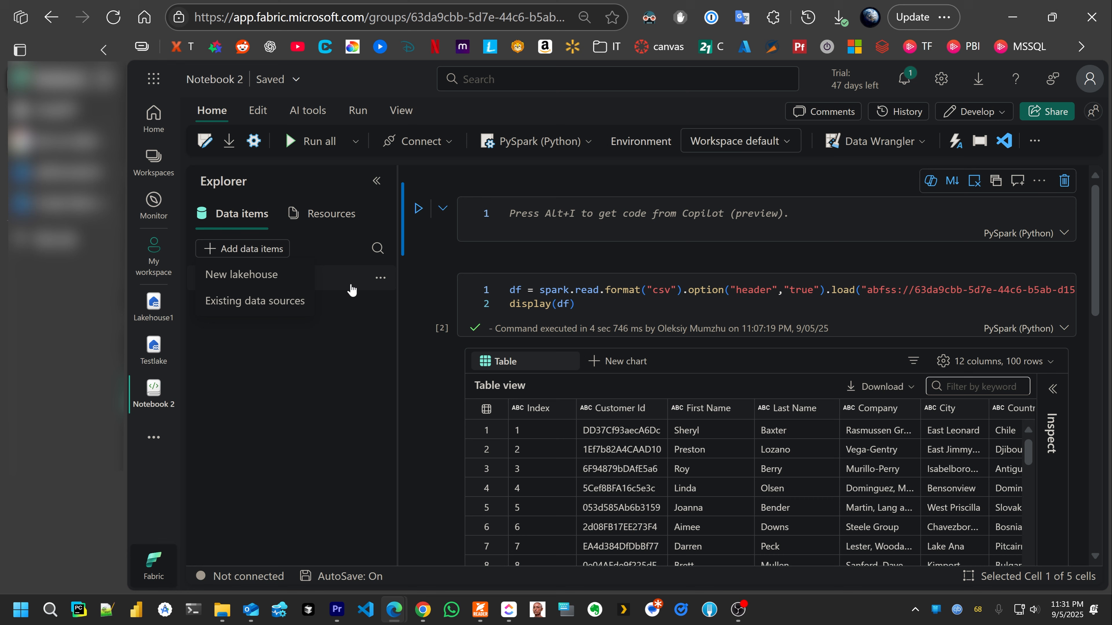
left_click(260, 278)
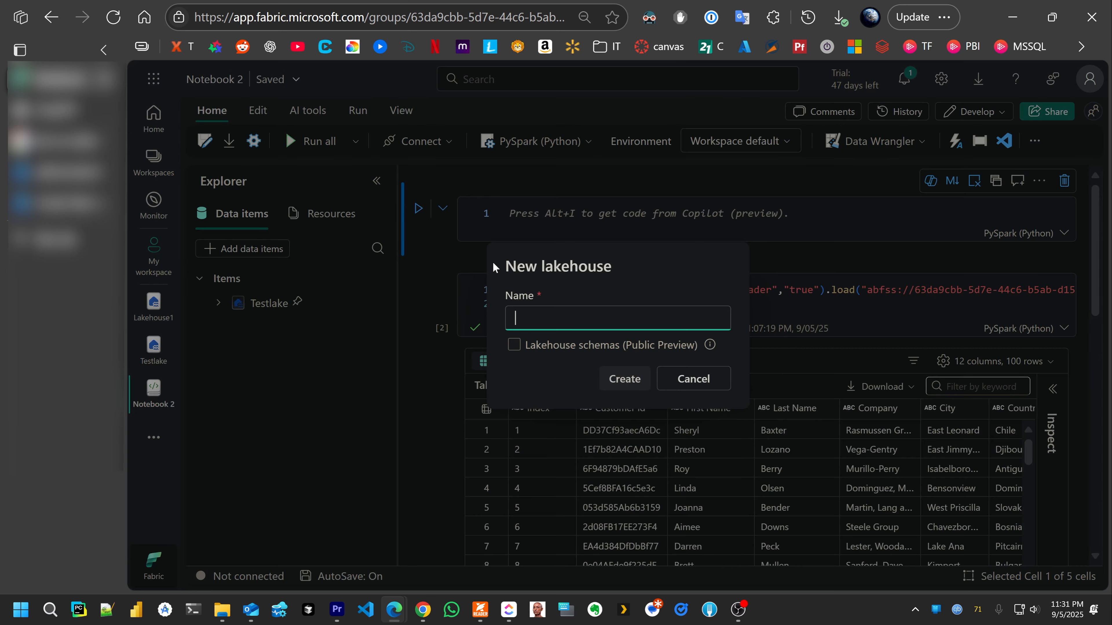
left_click(690, 379)
Add the existing lakehouse Lakehouse1 from the OneLake catalog to the notebook's data items
left_click(235, 252)
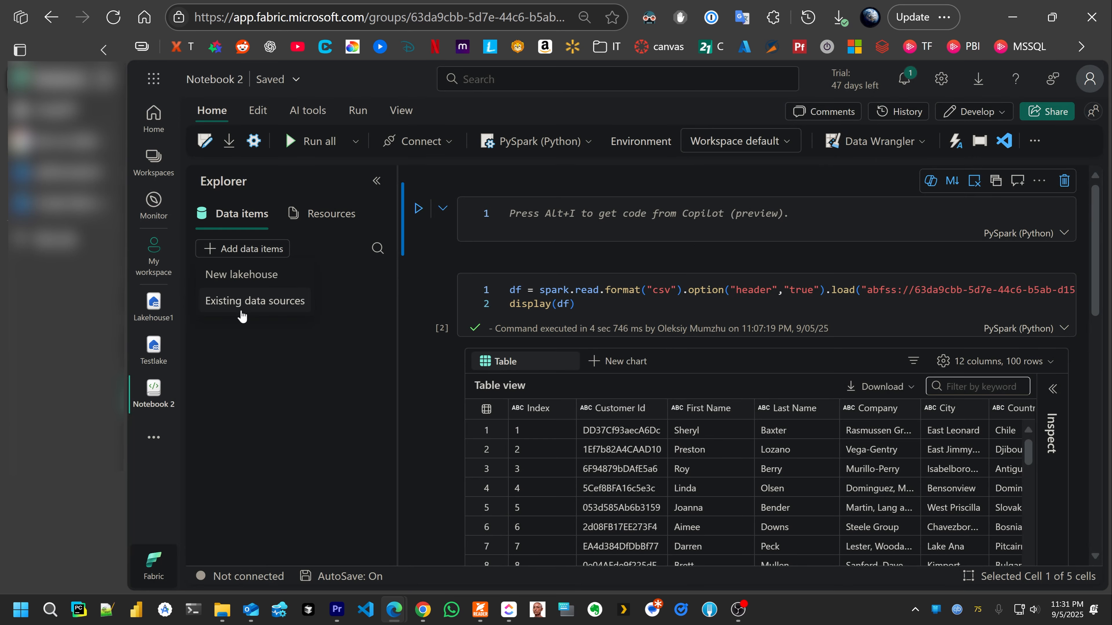
left_click(241, 304)
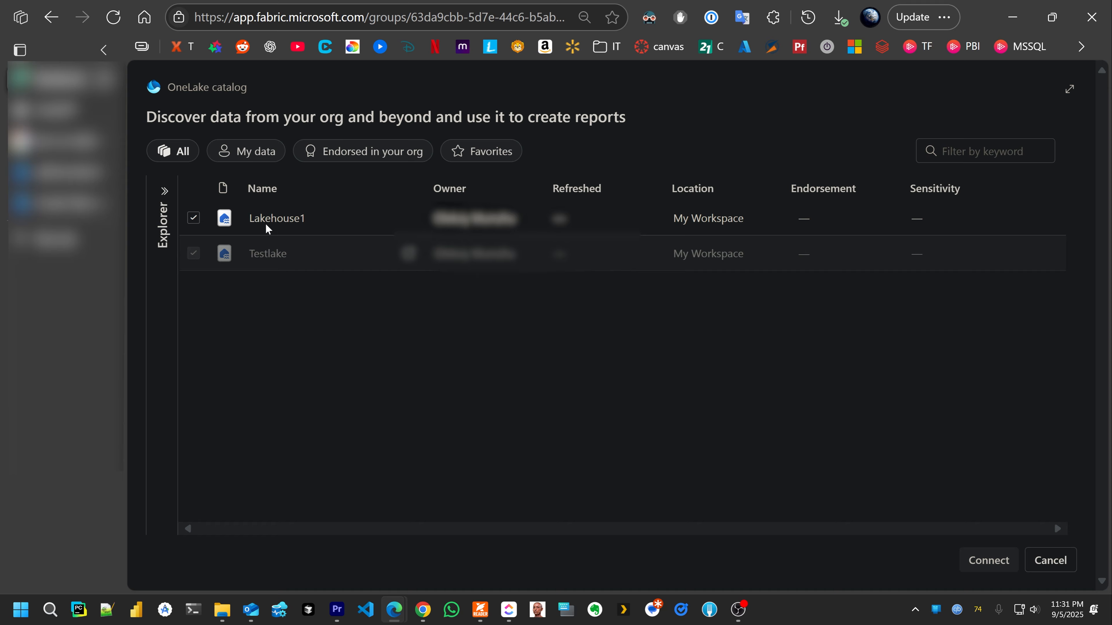
left_click(193, 221)
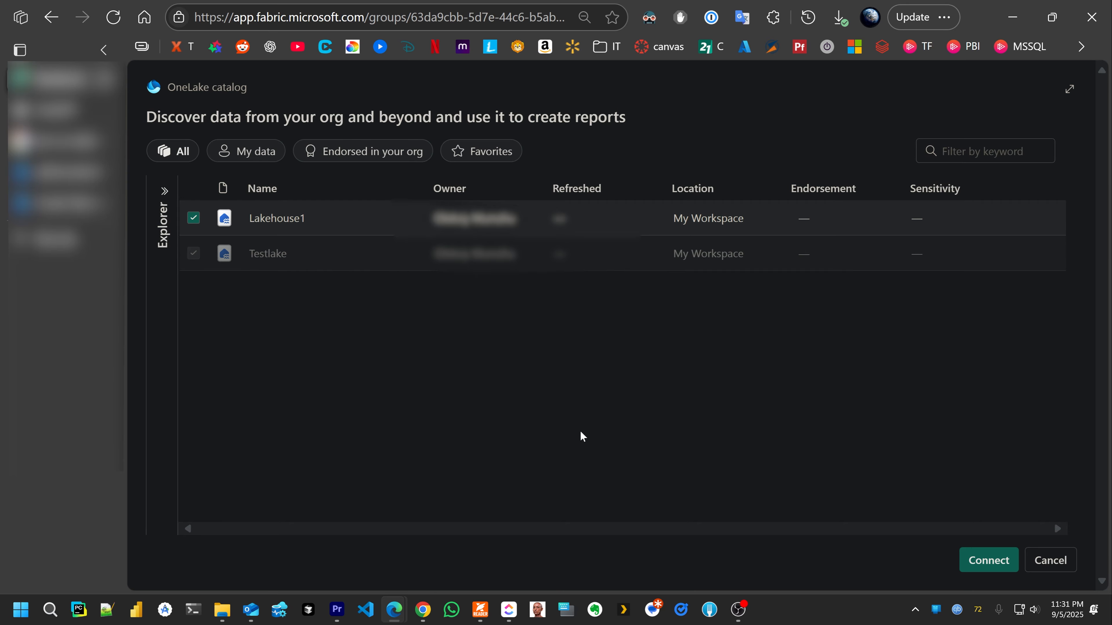
left_click(974, 559)
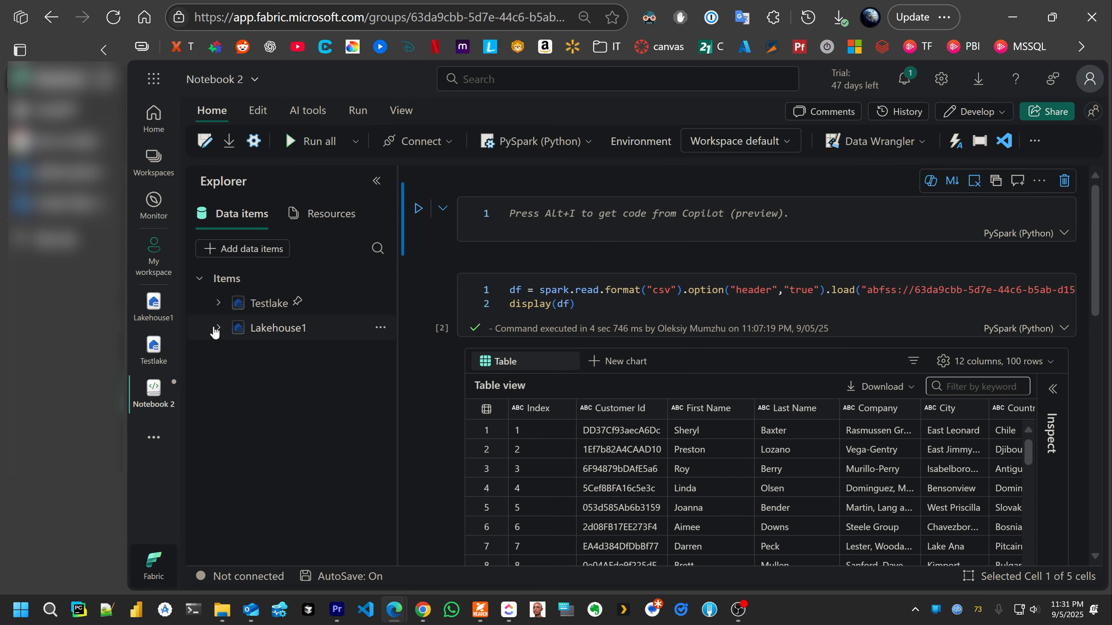
Expand Lakehouse1 and its Tables folder in the notebook's explorer, and widen the explorer to show full names
left_click(217, 328)
left_click(236, 353)
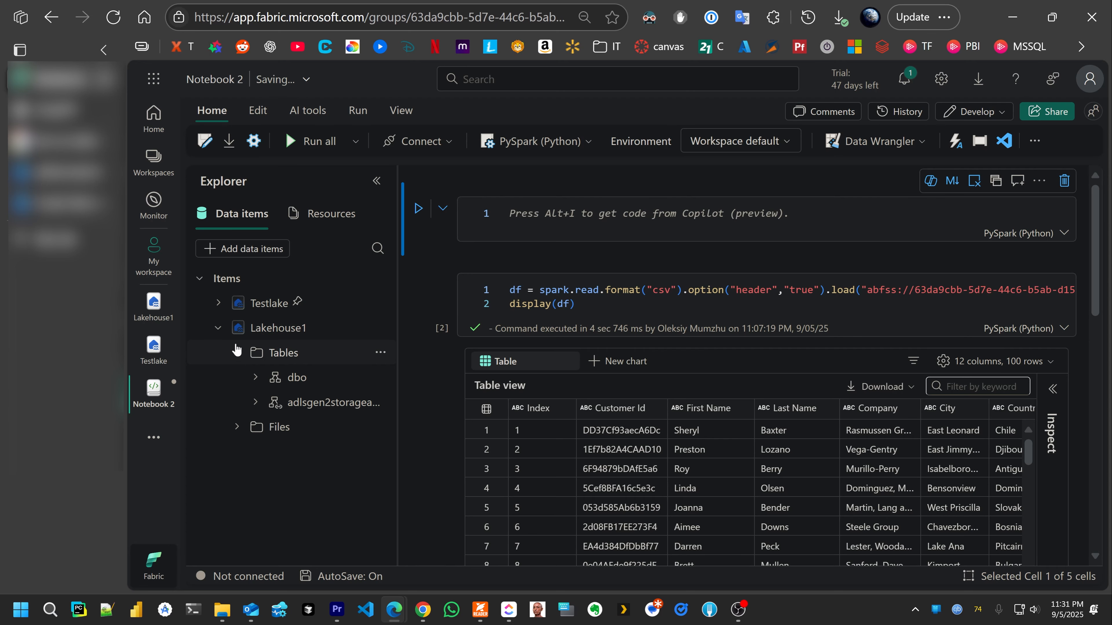
left_click(399, 342)
left_click_drag(395, 342, 438, 343)
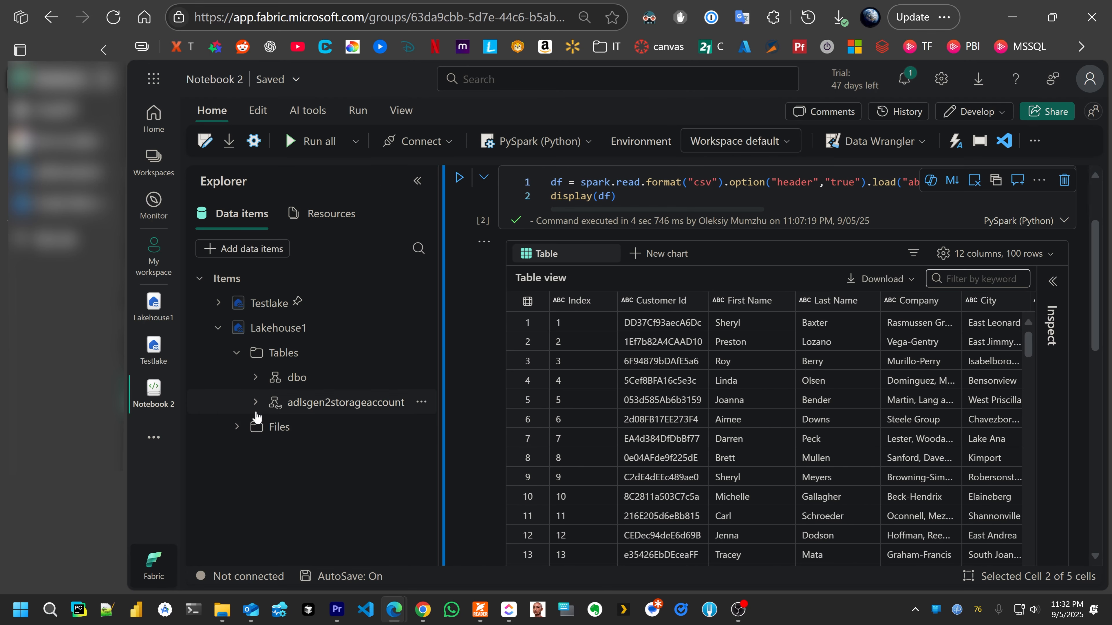
Delete the notebook's second cell, which loads the CSV file into df and displays it
scroll(748, 245, "up", 3)
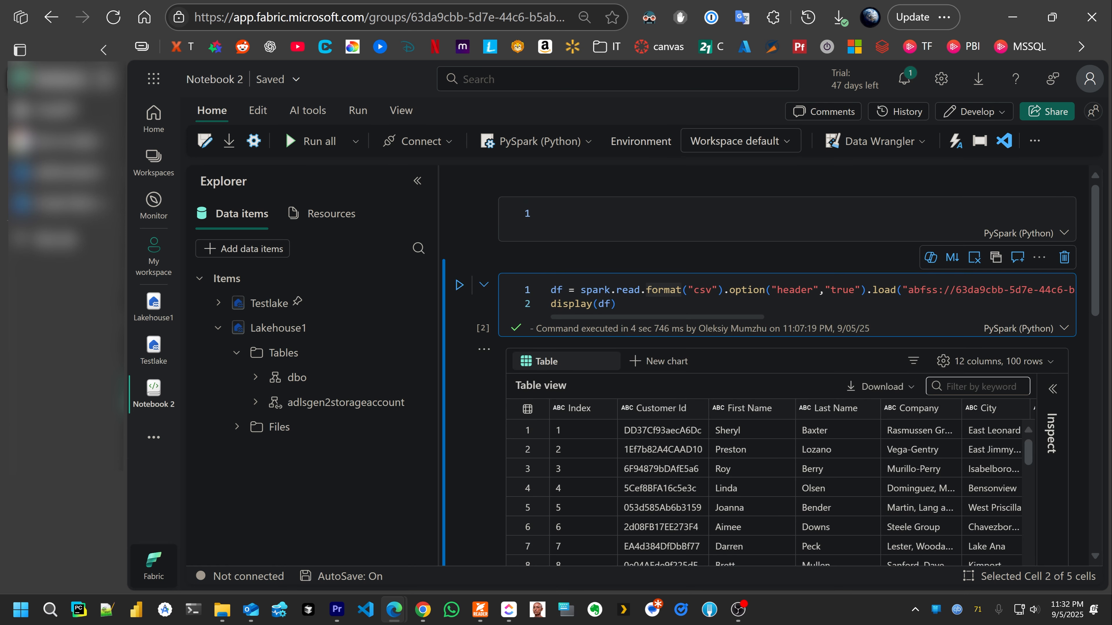
left_click(1064, 258)
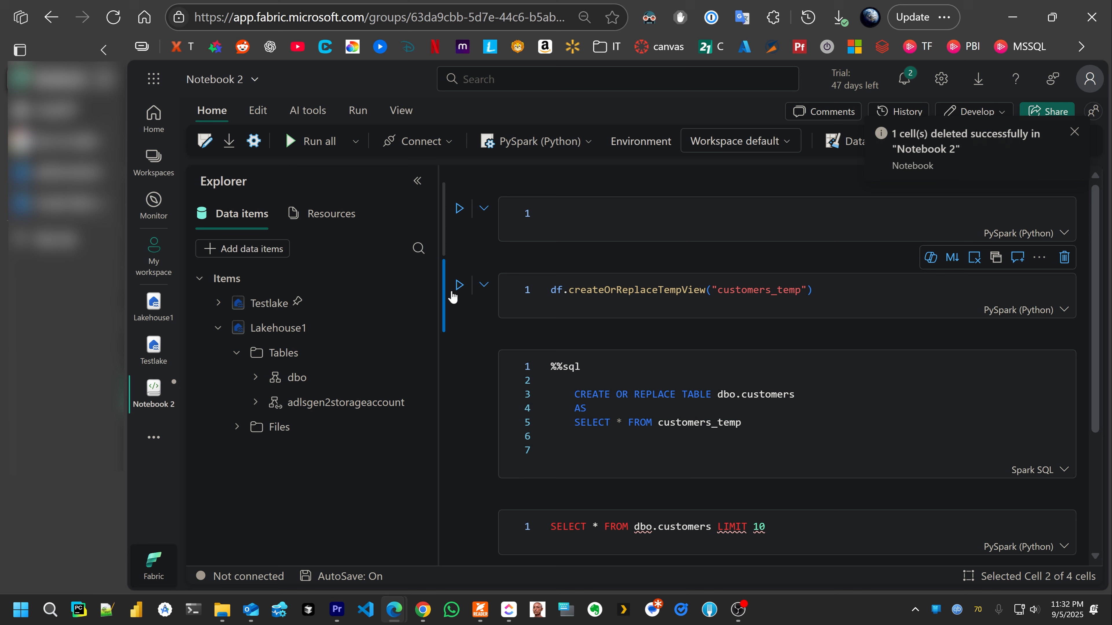
Expand adlsgen2storageaccount under Lakehouse1's Tables and list the files of its Unidentified folder in the notebook's explorer
left_click(551, 213)
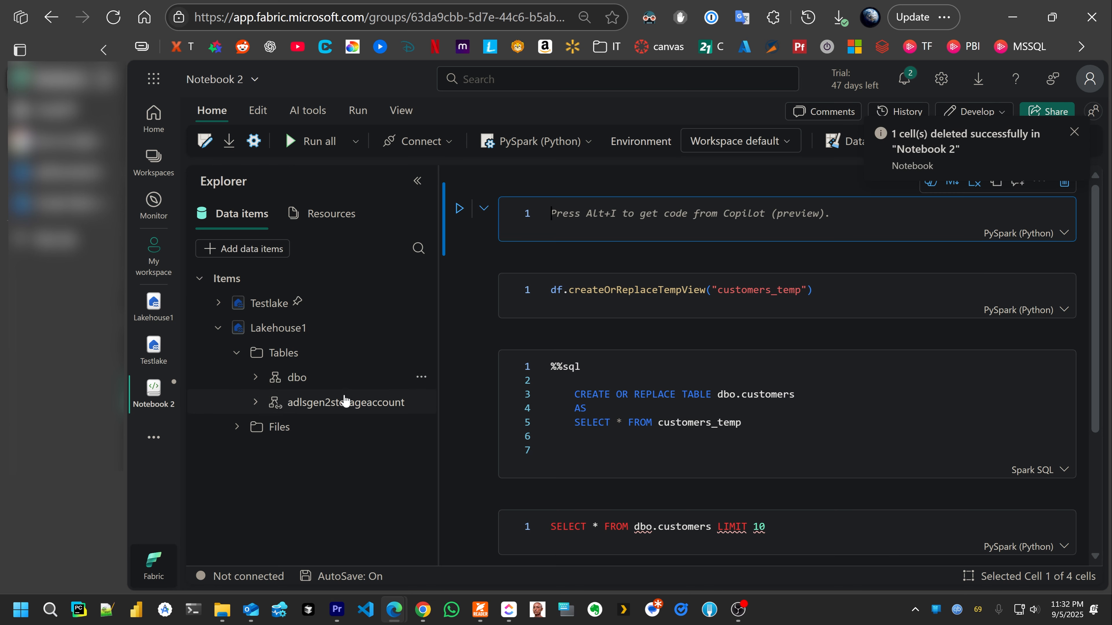
left_click(255, 402)
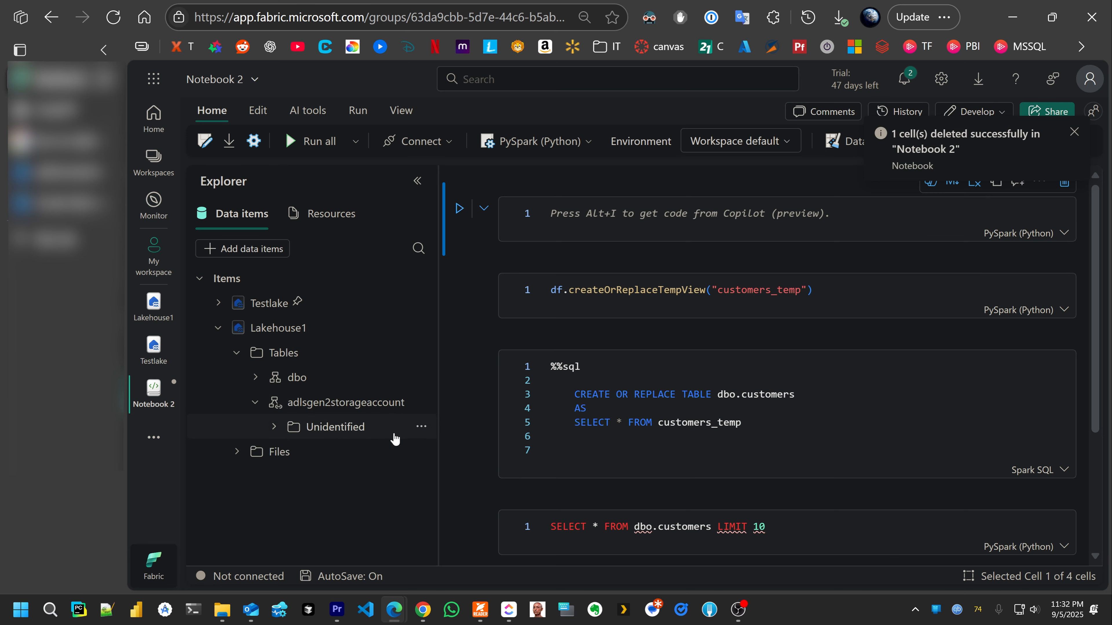
left_click(350, 427)
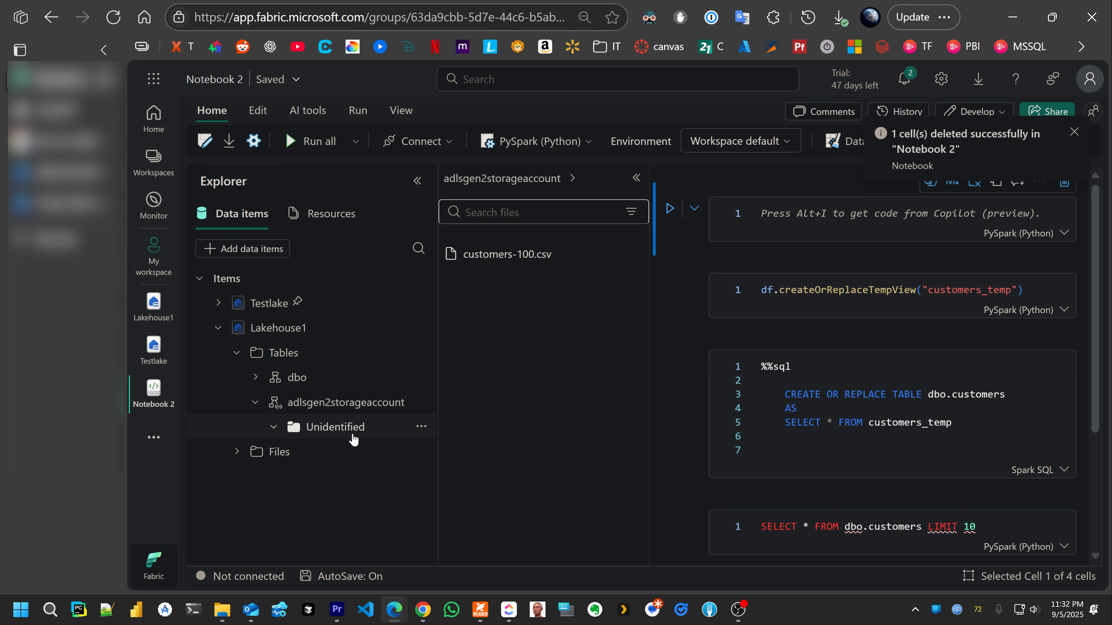
left_click(416, 180)
left_click(201, 181)
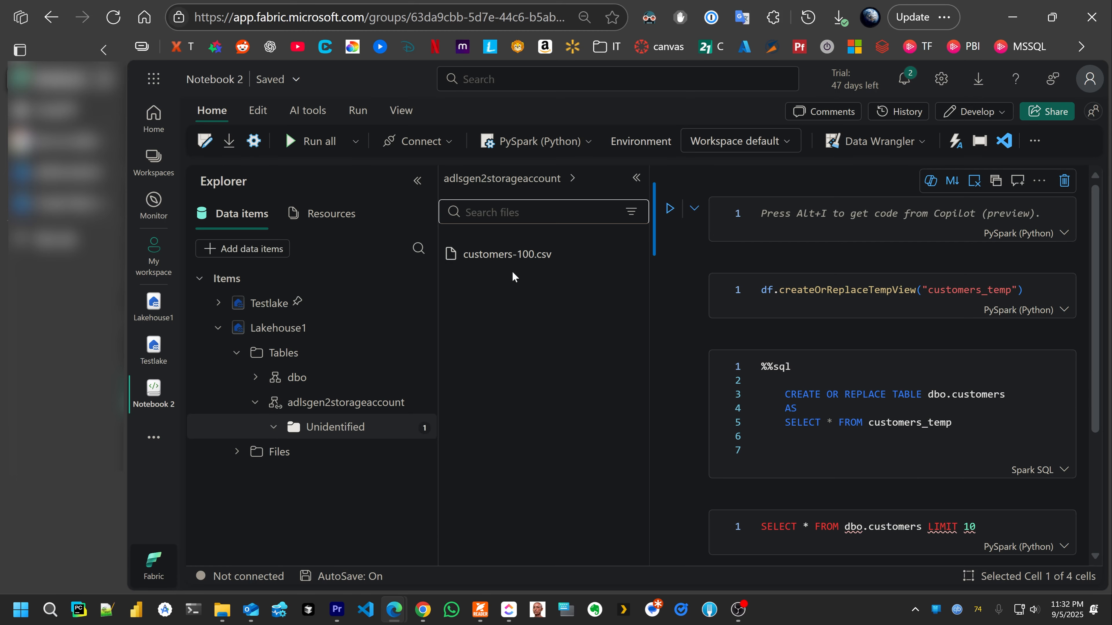
Insert a code cell above the temporary view cell that loads customers-100.csv into df, and collapse the file list
left_click_drag(509, 258, 790, 211)
left_click_drag(544, 248, 772, 257)
left_click(636, 177)
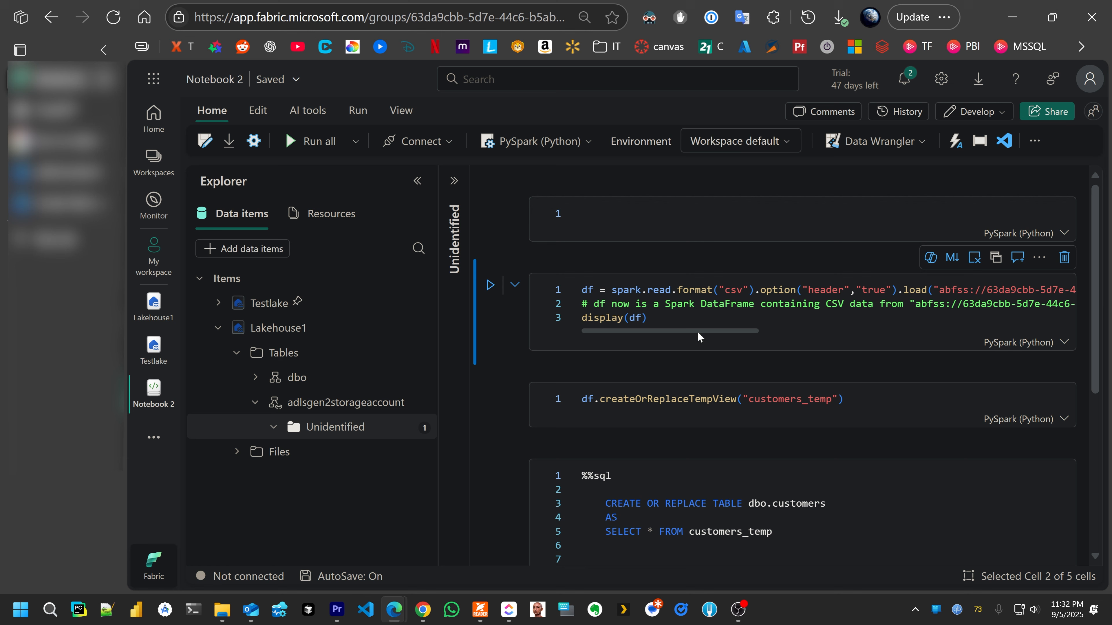
Narrow the explorer, run the customers-100.csv loading cell, and collapse the explorer to view the output table
left_click_drag(697, 331, 656, 329)
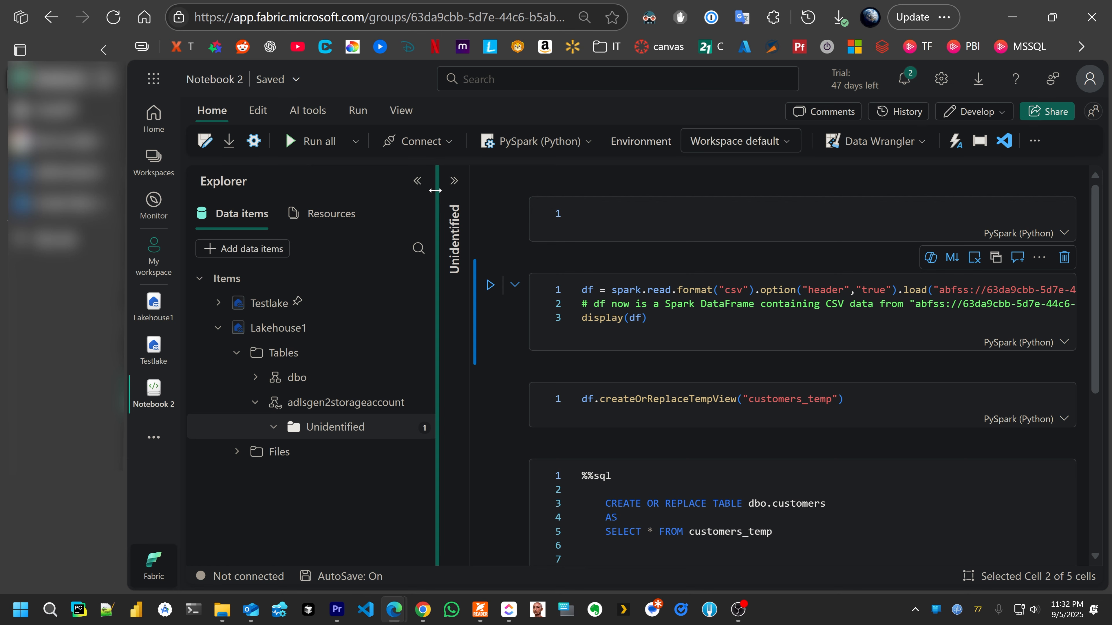
left_click_drag(439, 197, 349, 197)
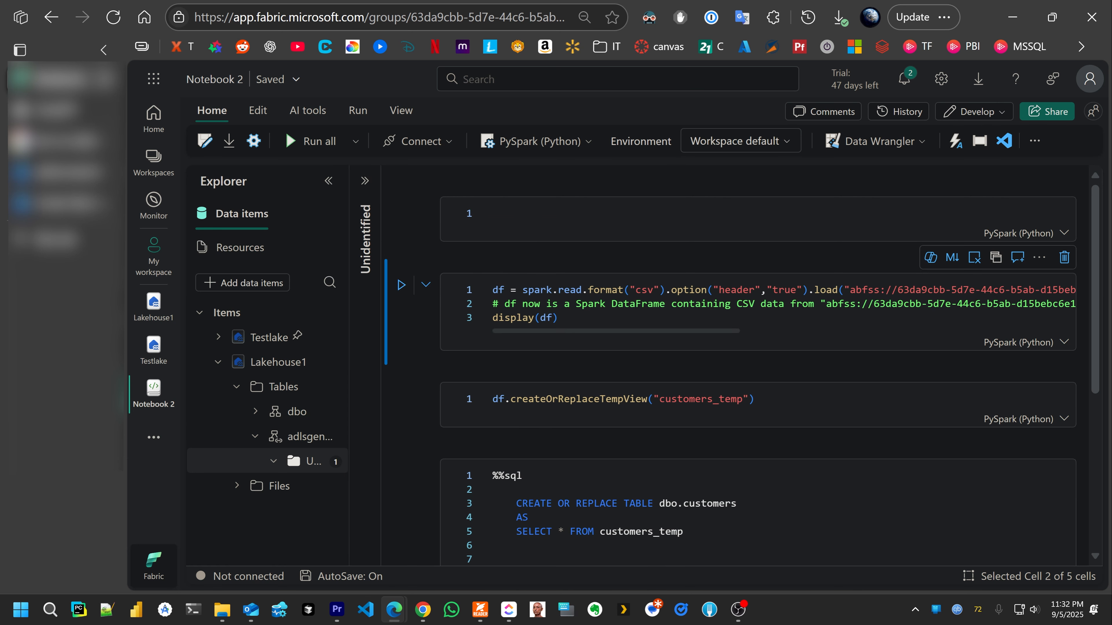
left_click(401, 285)
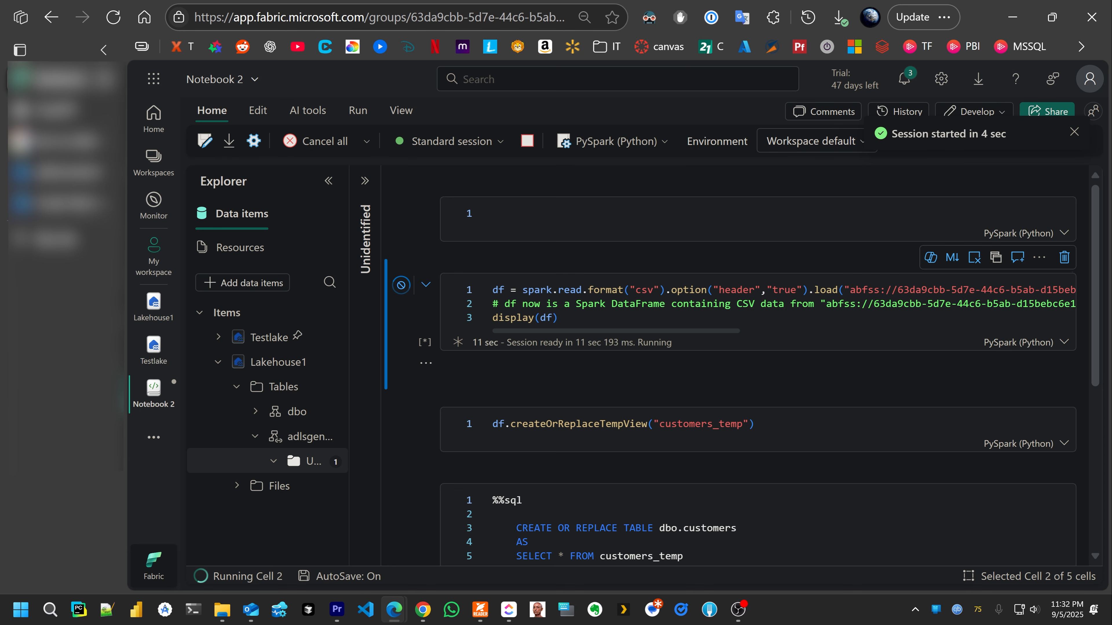
left_click(329, 181)
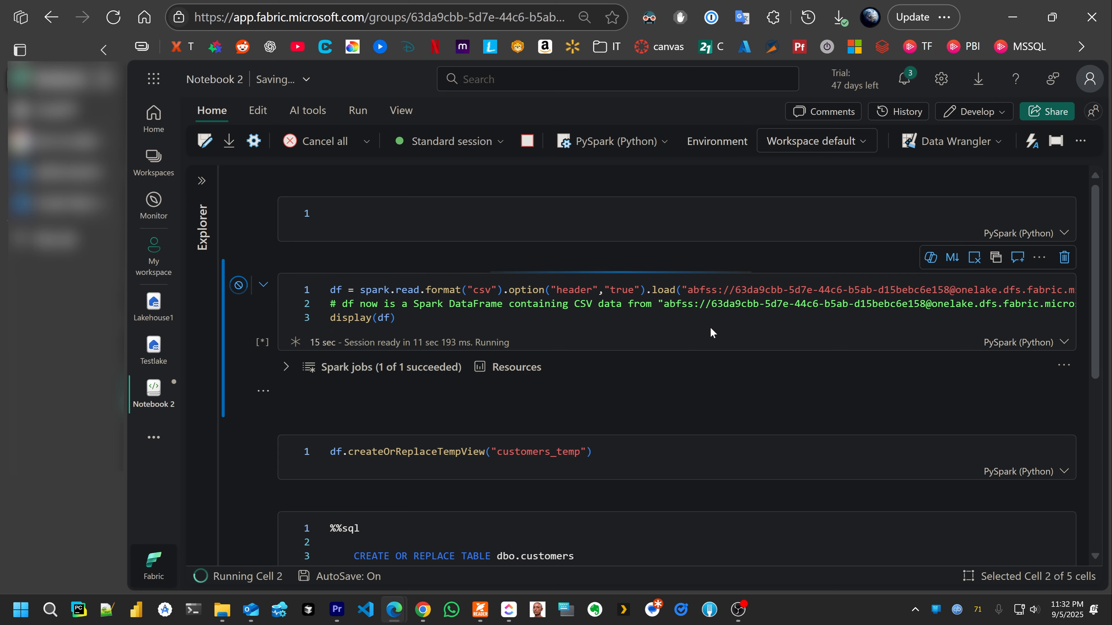
scroll(665, 309, "down", 3)
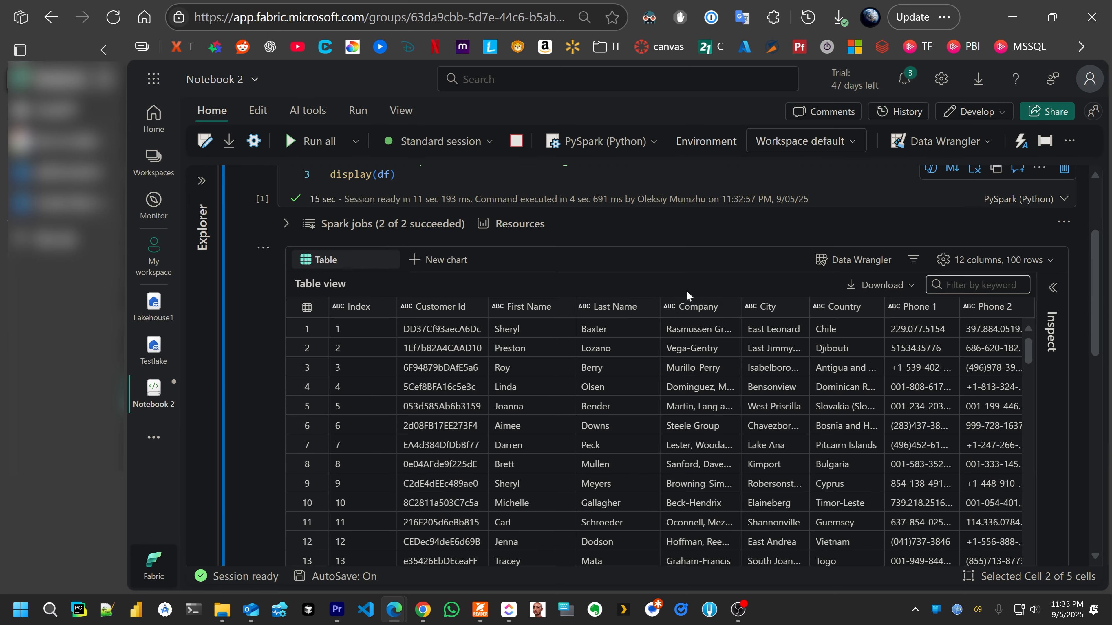
scroll(687, 291, "up", 3)
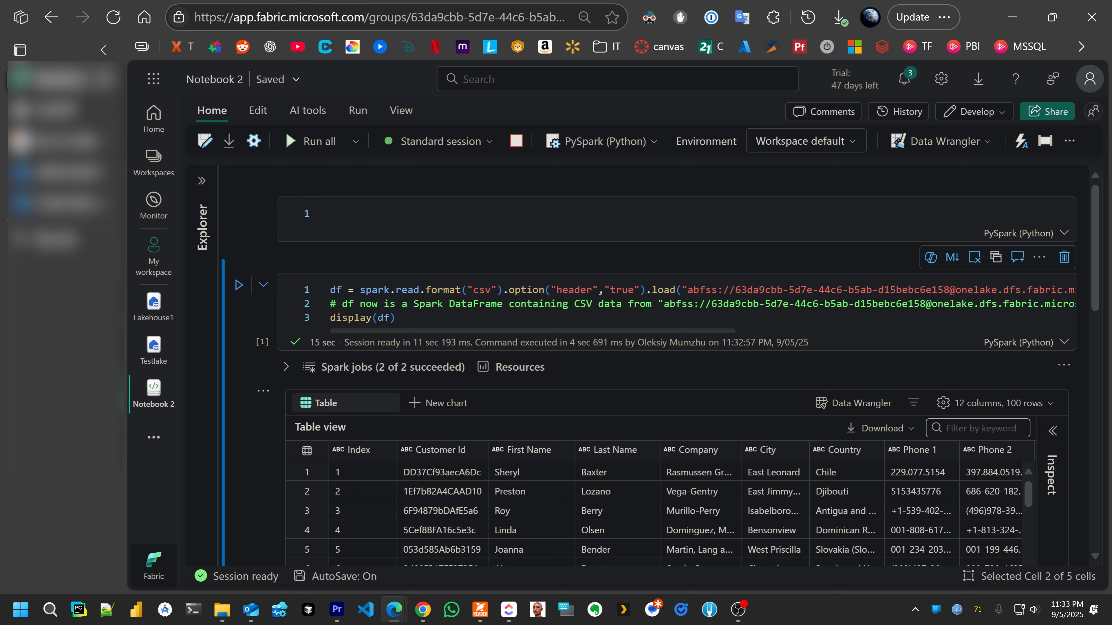
Review the CSV loading code and run the cell that creates the customers_temp temporary view from df
left_click_drag(546, 332, 378, 331)
left_click_drag(473, 290, 497, 290)
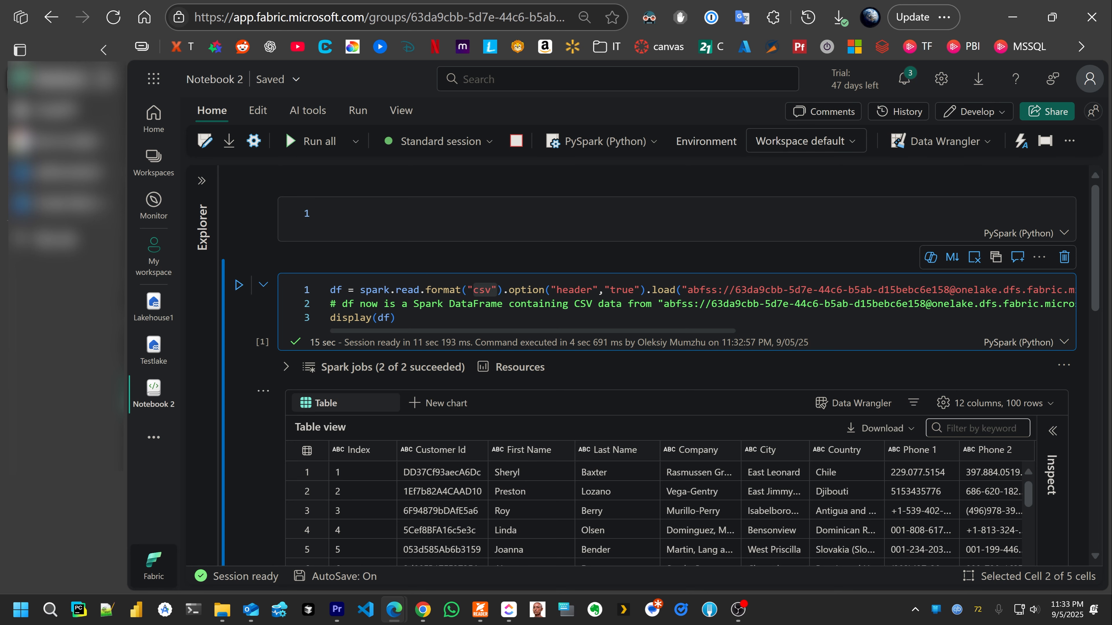
left_click(397, 318)
scroll(576, 297, "down", 15)
scroll(576, 297, "up", 3)
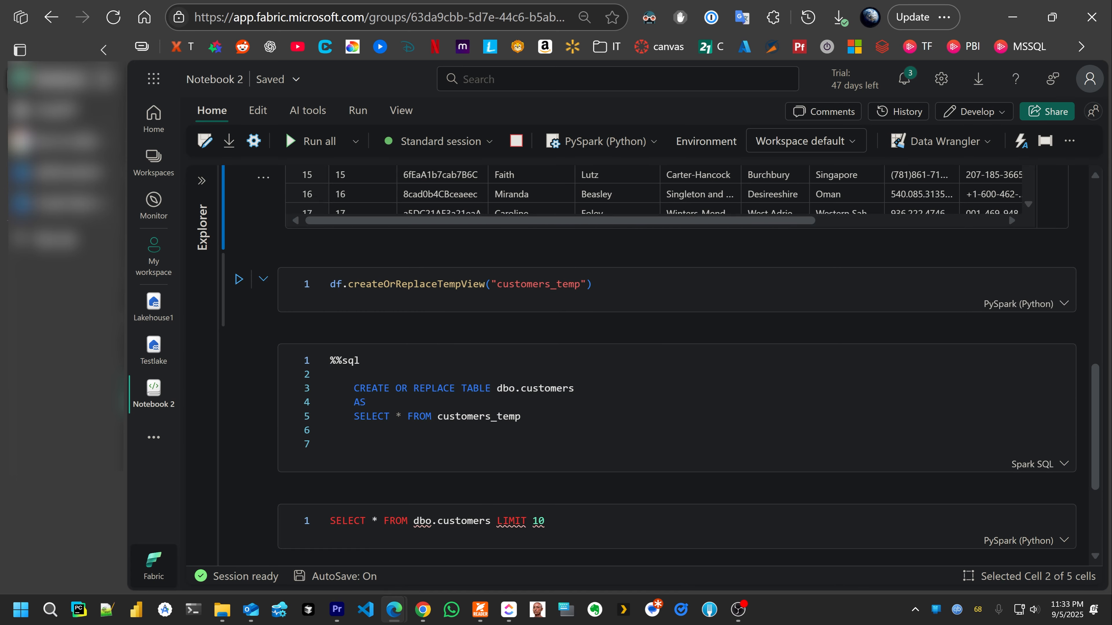
left_click_drag(580, 285, 503, 284)
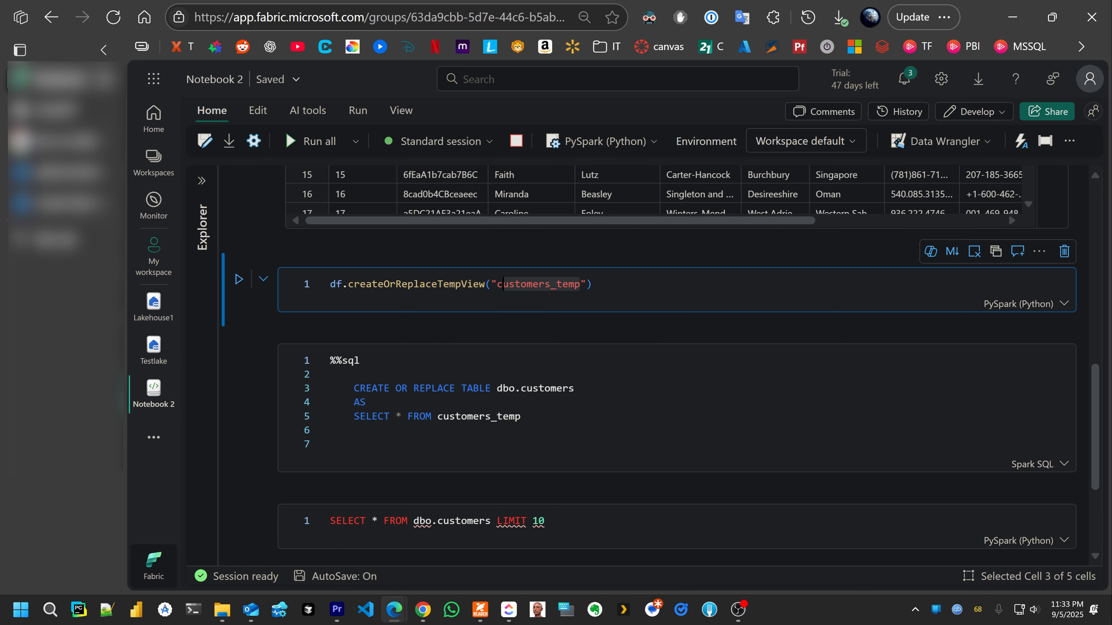
left_click(239, 281)
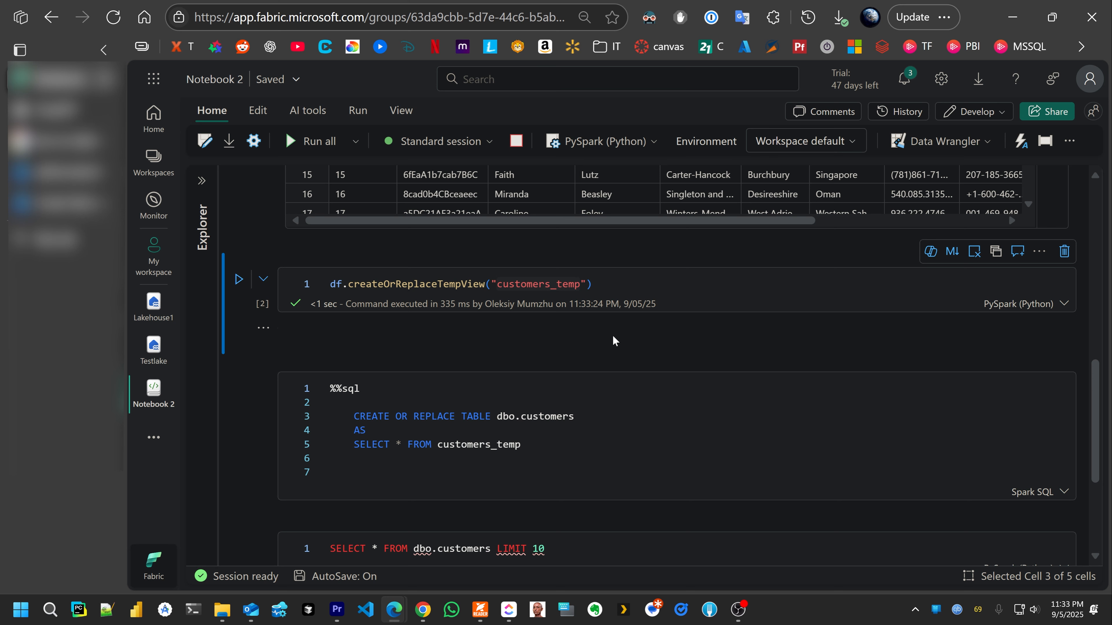
Run the SQL cell that creates the dbo.customers table and set the last cell's language to Spark SQL
left_click(504, 416)
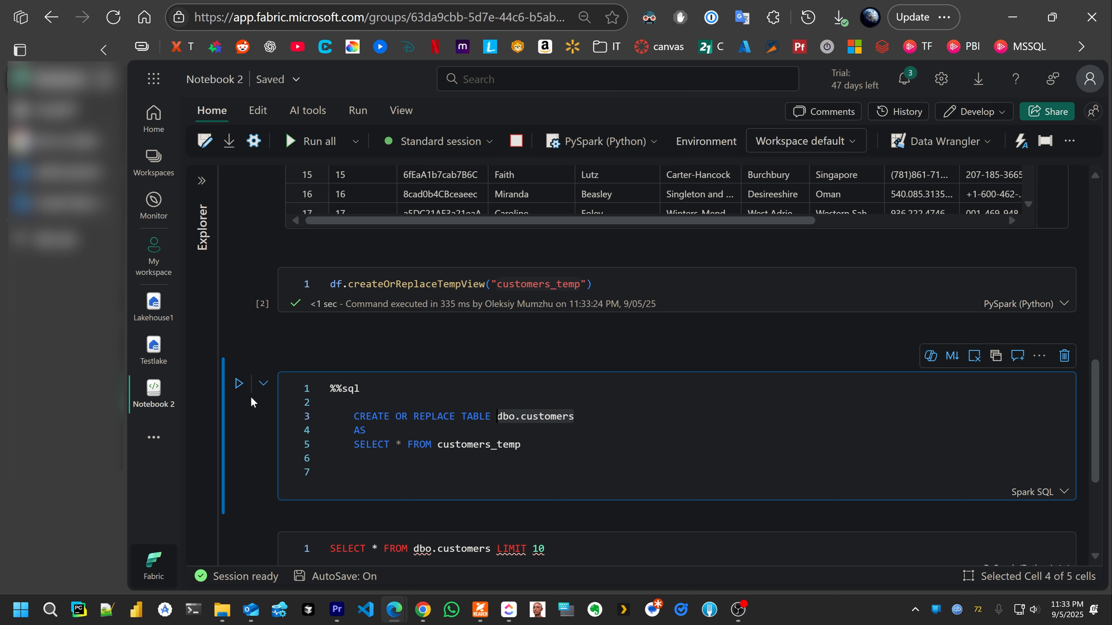
left_click(238, 383)
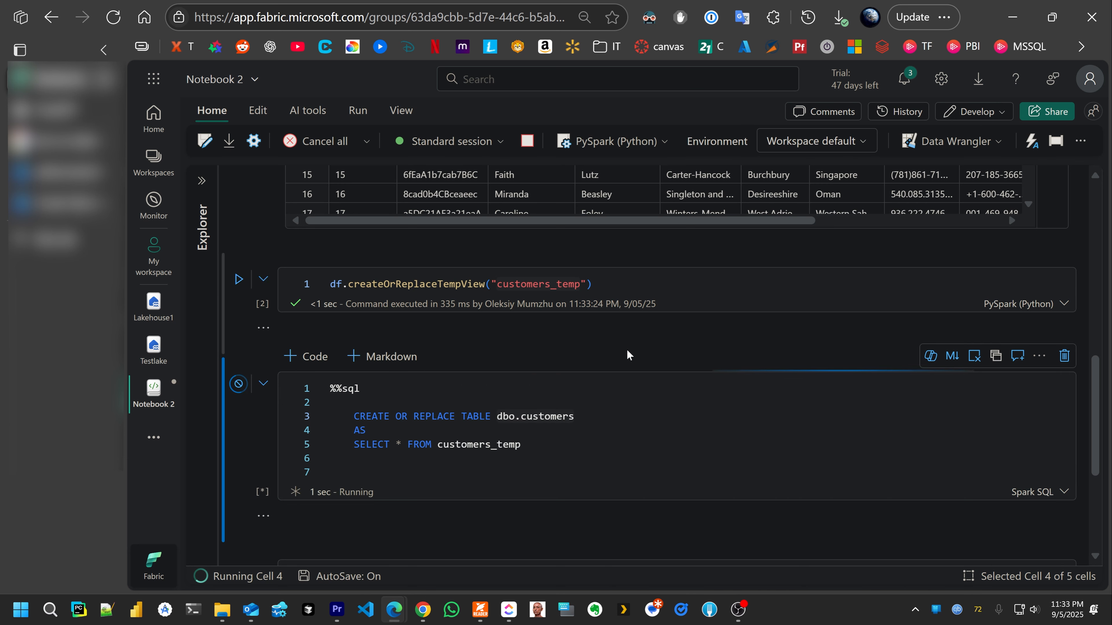
scroll(626, 349, "down", 3)
left_click(919, 437)
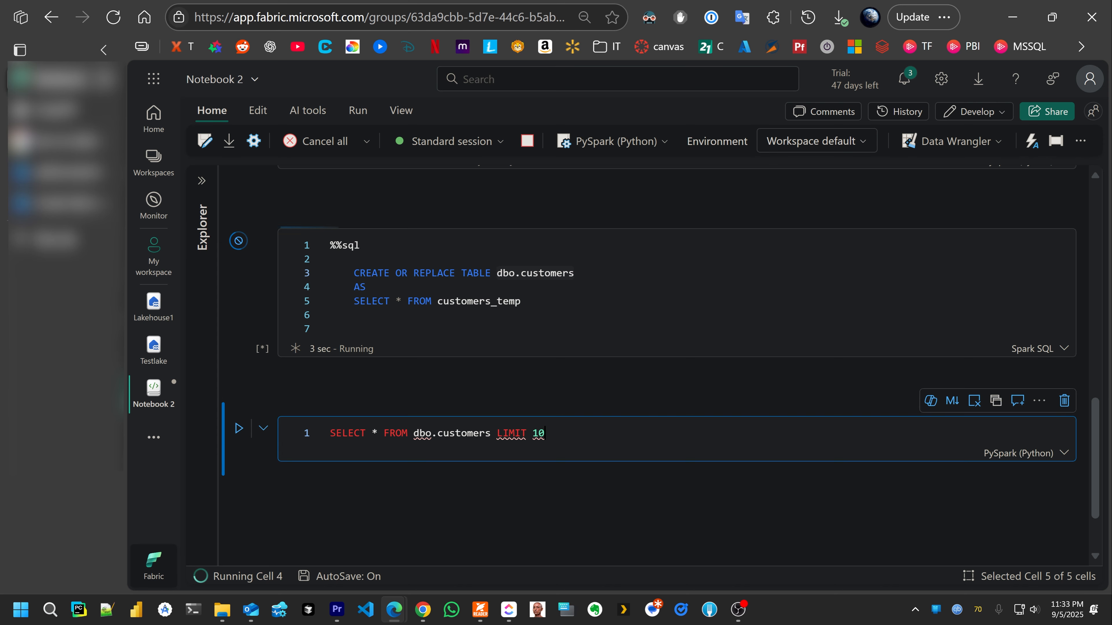
left_click(1037, 452)
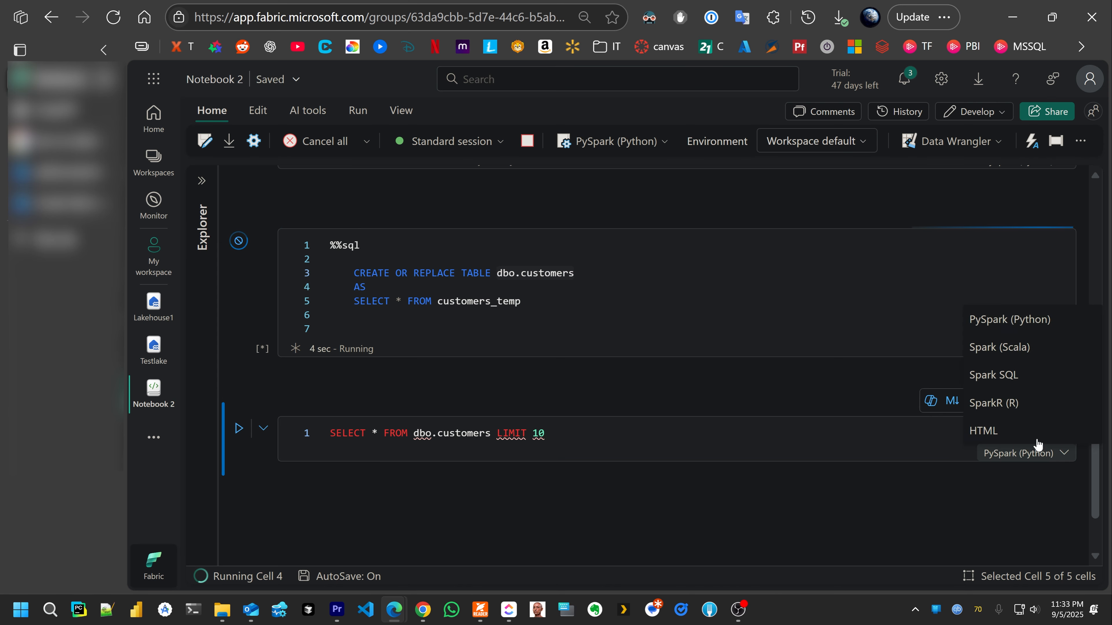
left_click(1014, 386)
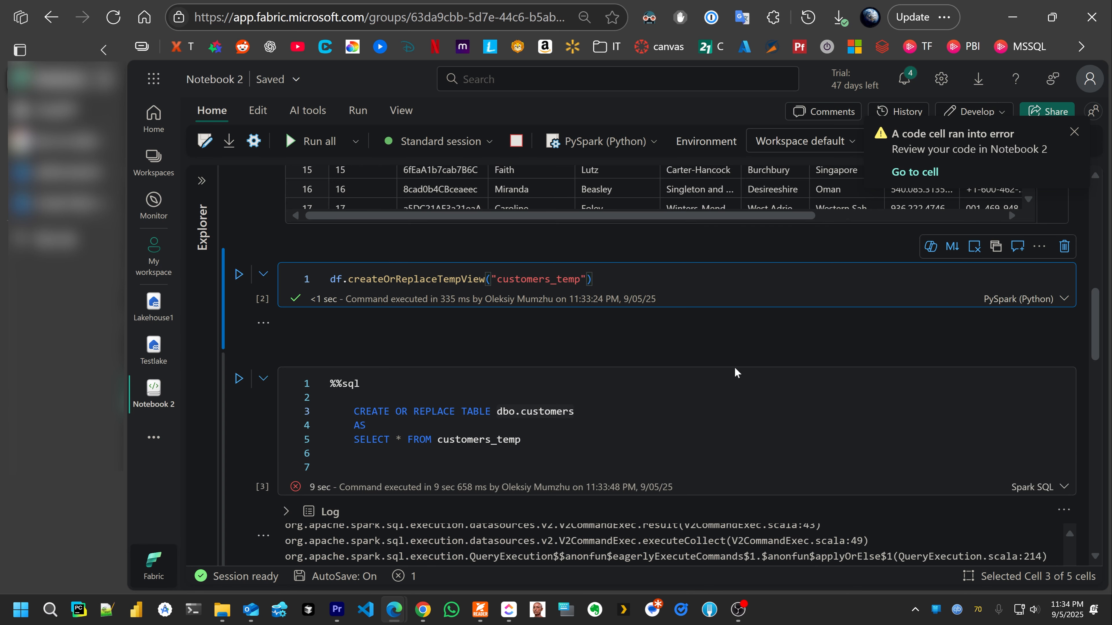
Examine the error output below the SQL cell that creates the dbo.customers table
scroll(734, 372, "down", 2)
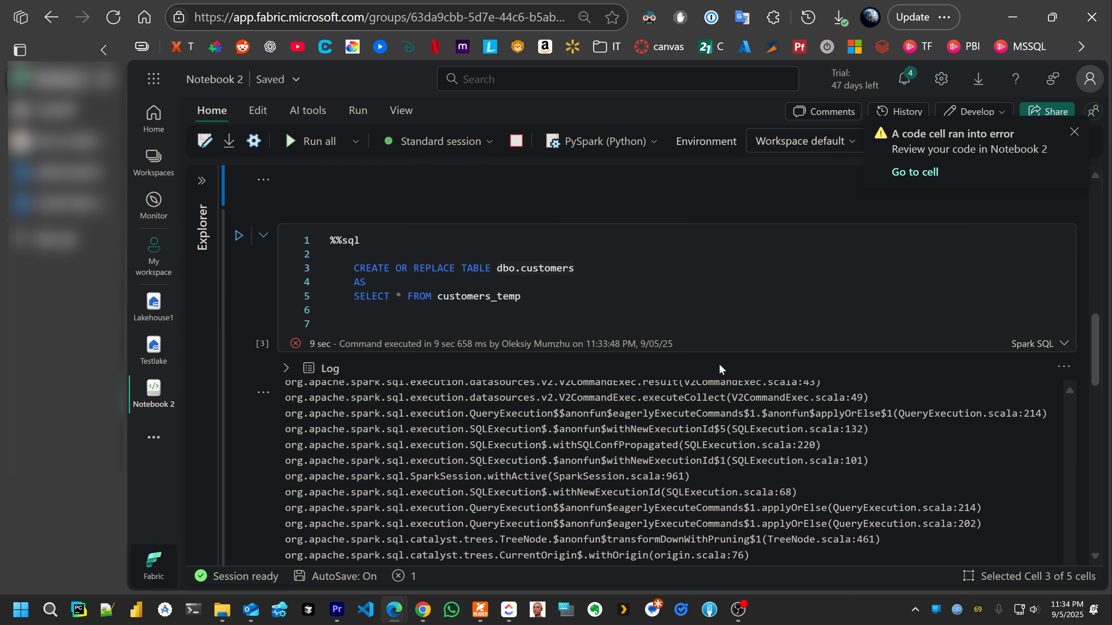
scroll(688, 403, "up", 10)
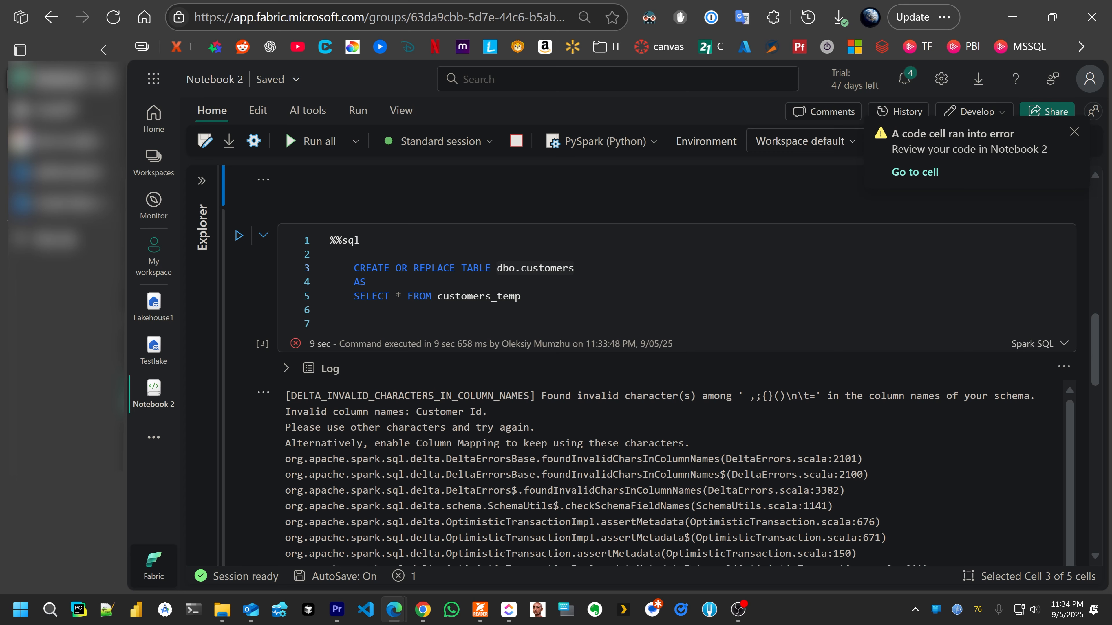
scroll(466, 396, "down", 15)
left_click(513, 404)
scroll(514, 404, "up", 15)
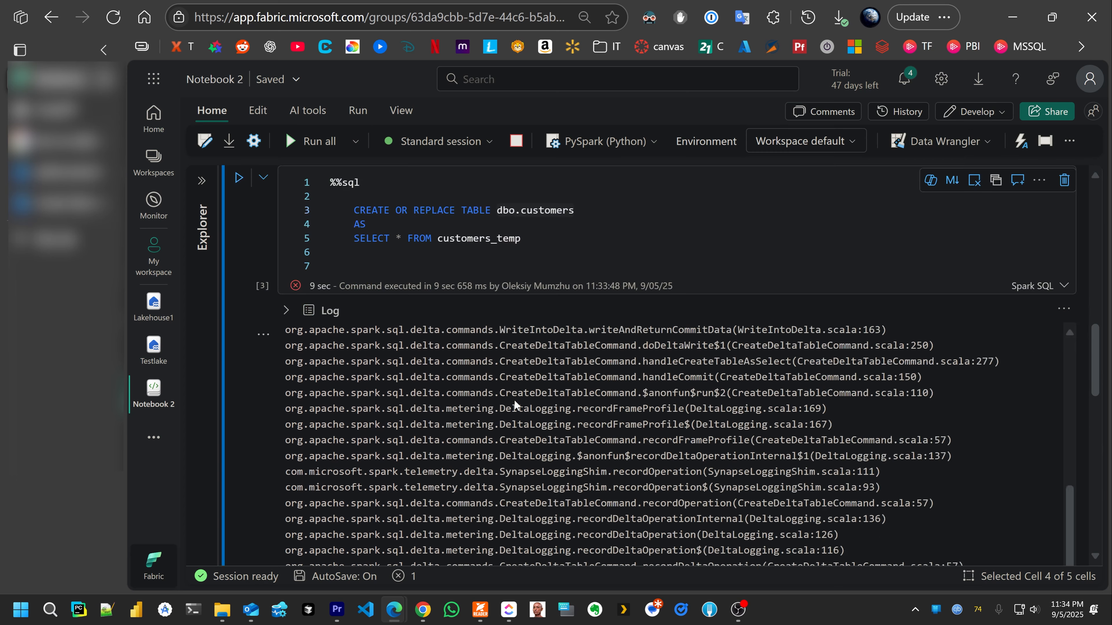
scroll(759, 331, "up", 10)
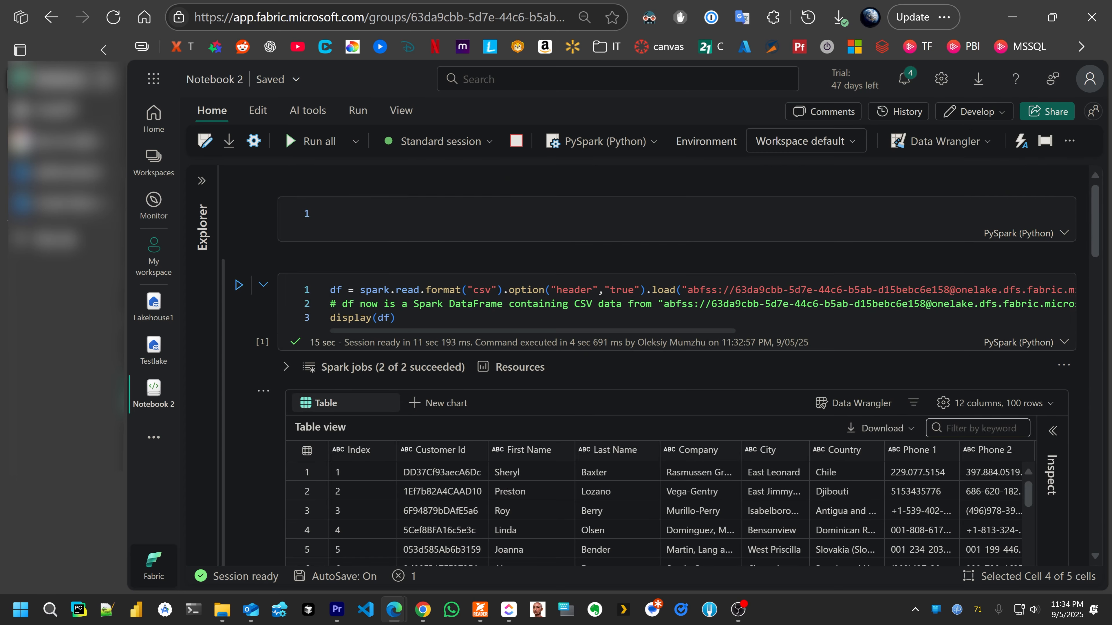
Add df_renamed = df.toDF(*[c.replace(" ", "_") for c in df.columns]) above display(df) in the loading cell and run it
left_click(397, 318)
key("Home")
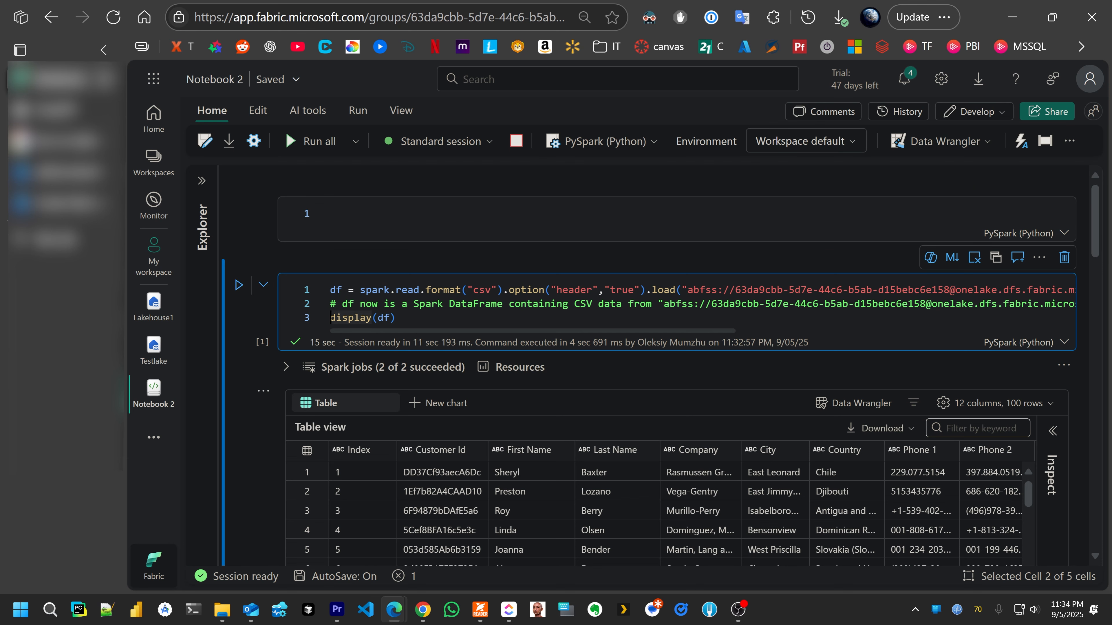
key("Return")
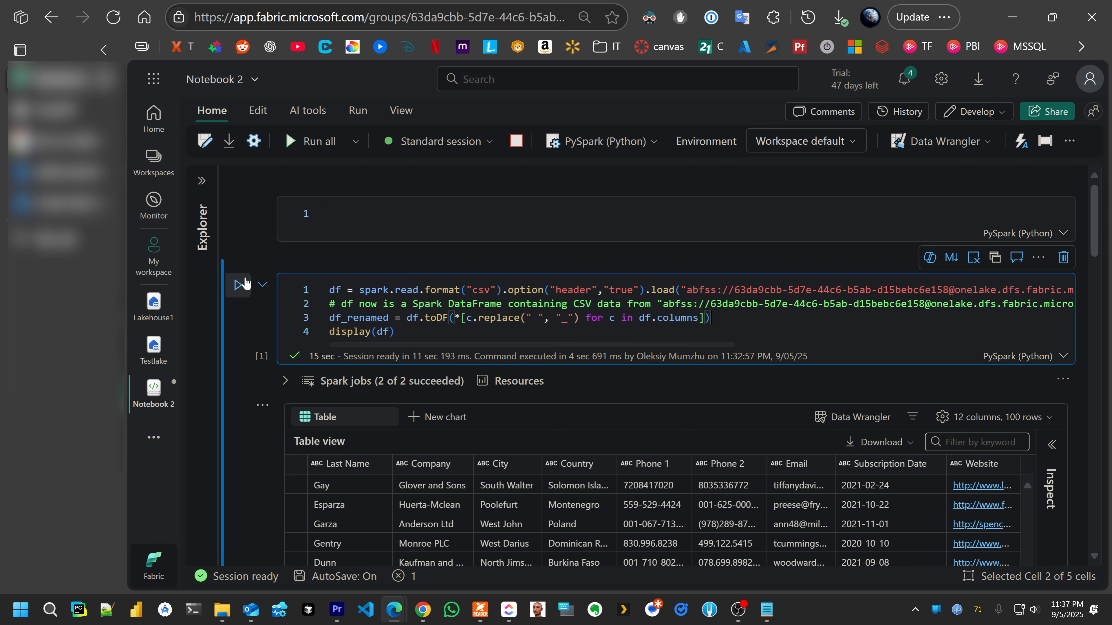
left_click(239, 286)
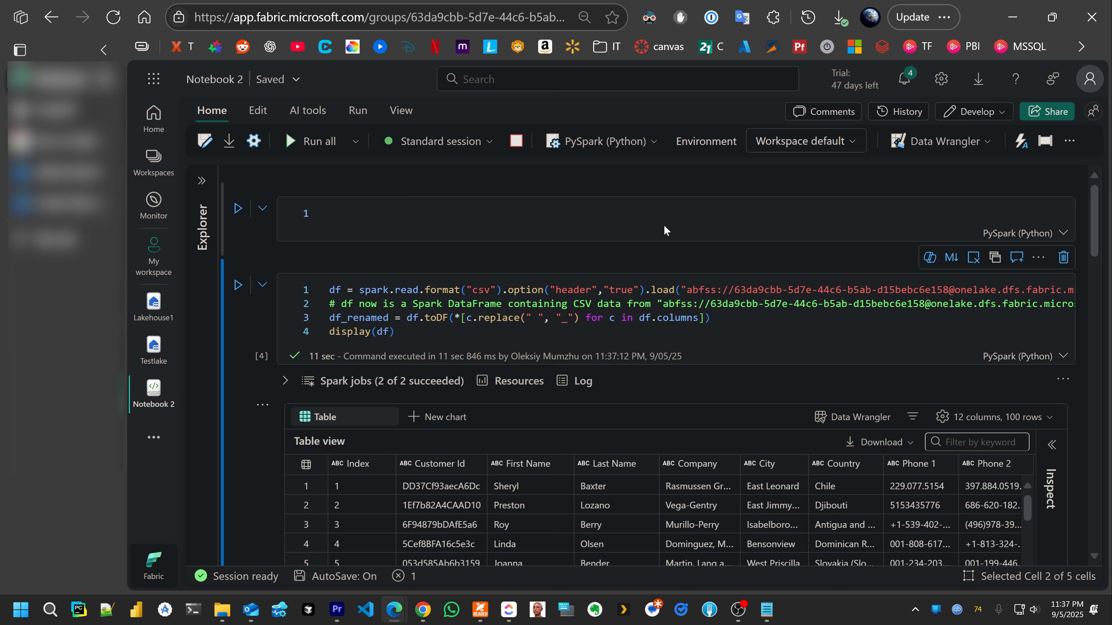
Assign the column-renaming line's result to df and rerun the loading cell
double_click(361, 318)
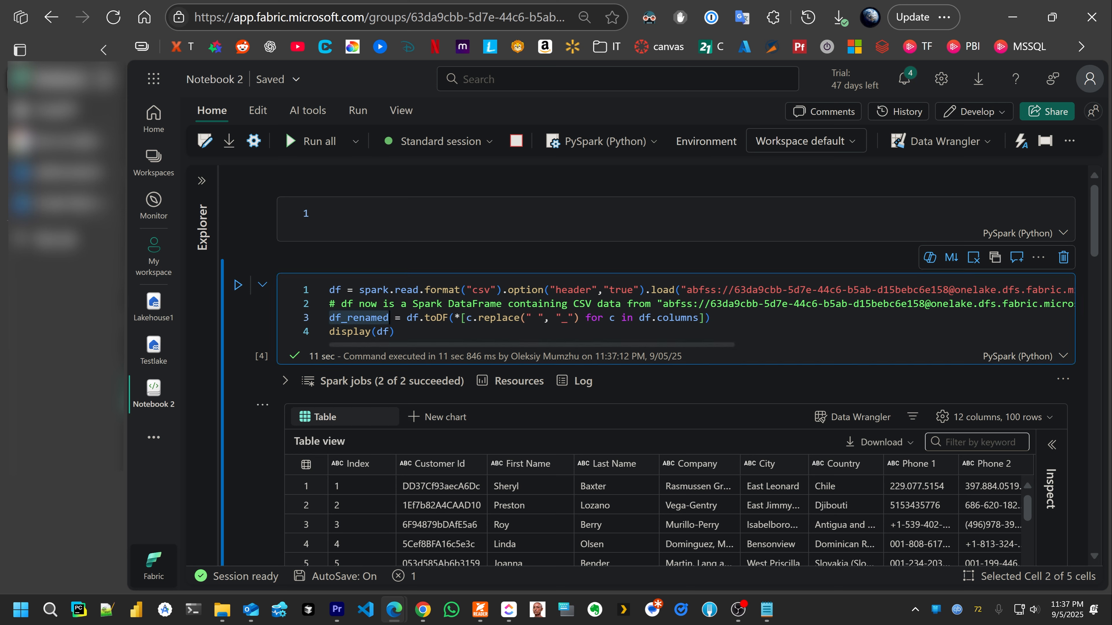
key("BackSpace")
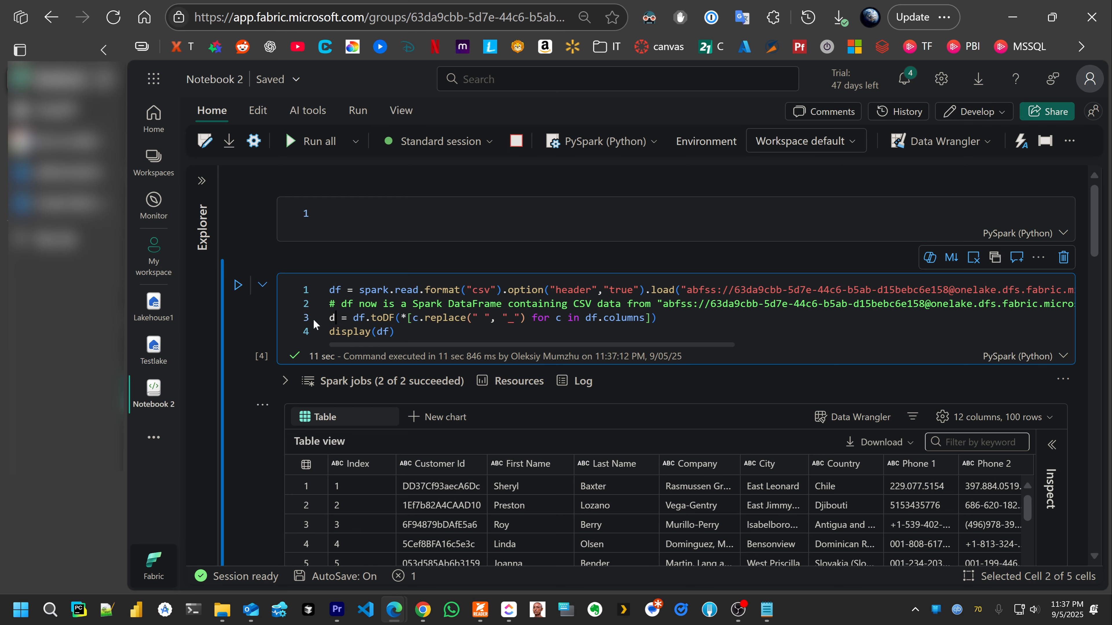
type("df")
left_click(236, 285)
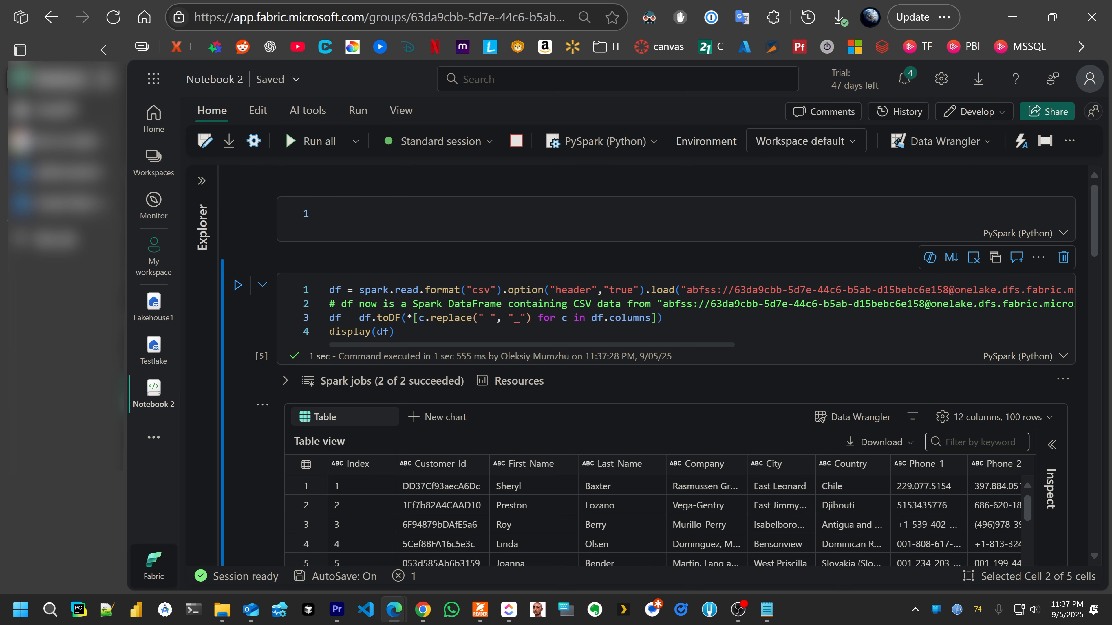
Rerun the customers_temp view cell and the SQL cell that creates the dbo.customers table
scroll(455, 328, "down", 10)
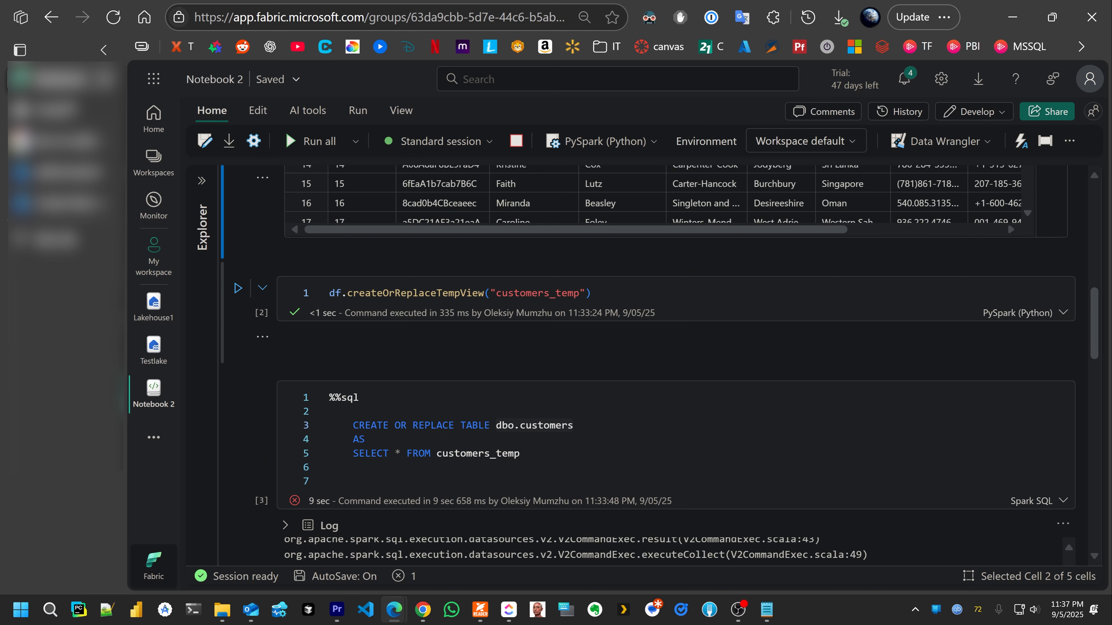
left_click(238, 288)
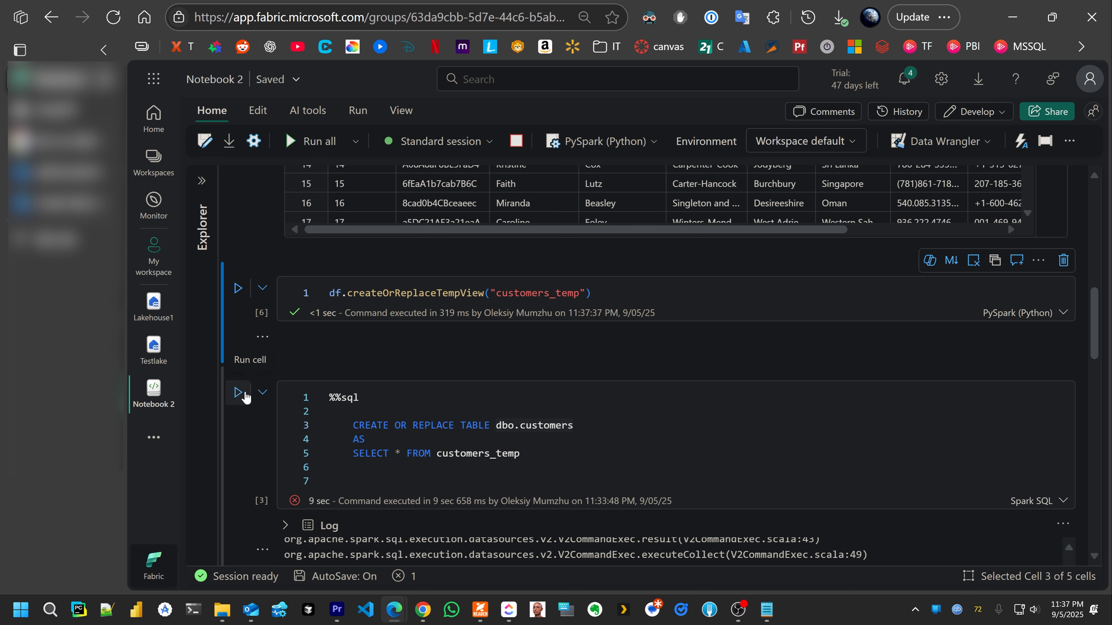
left_click(238, 393)
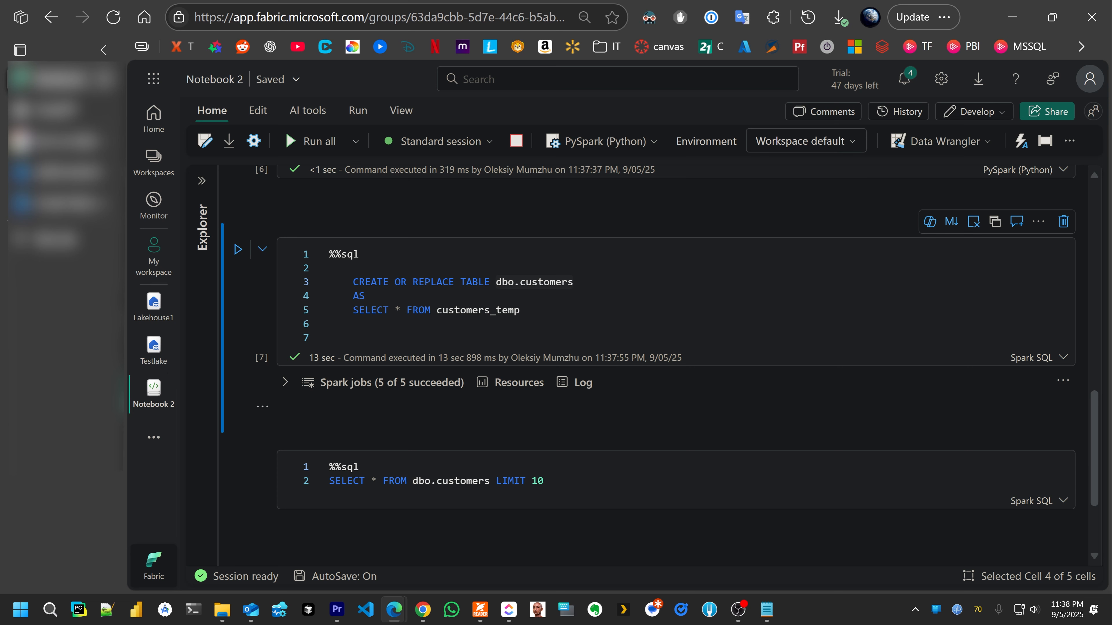
Highlight the dbo.customers table name in the SQL cell, then expand the notebook's data item explorer and widen it
left_click(519, 310)
left_click_drag(574, 283, 502, 282)
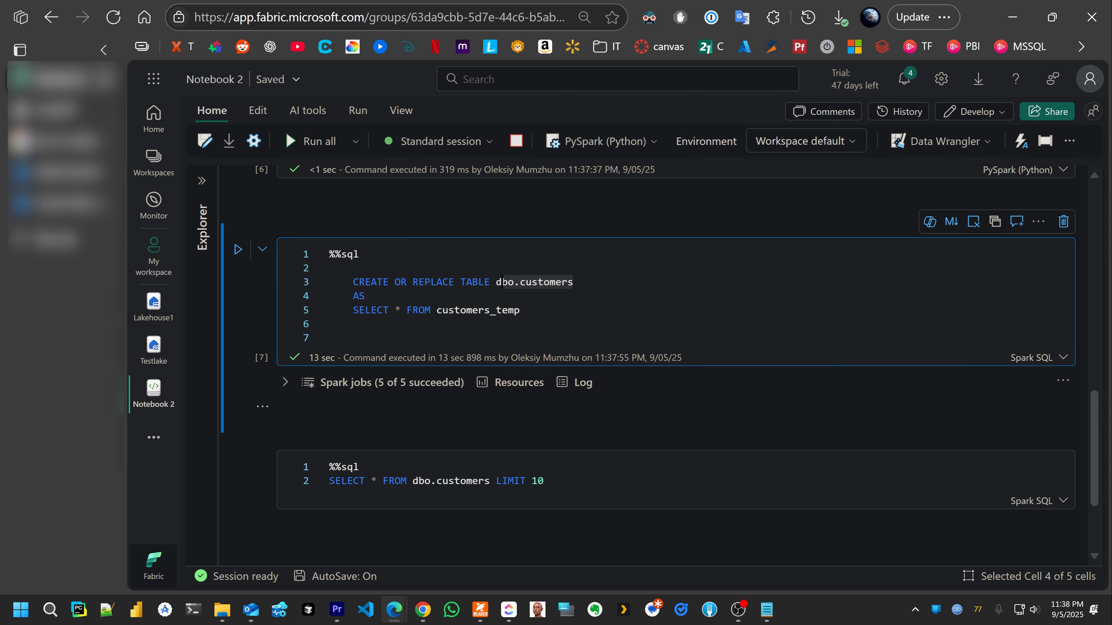
left_click(201, 181)
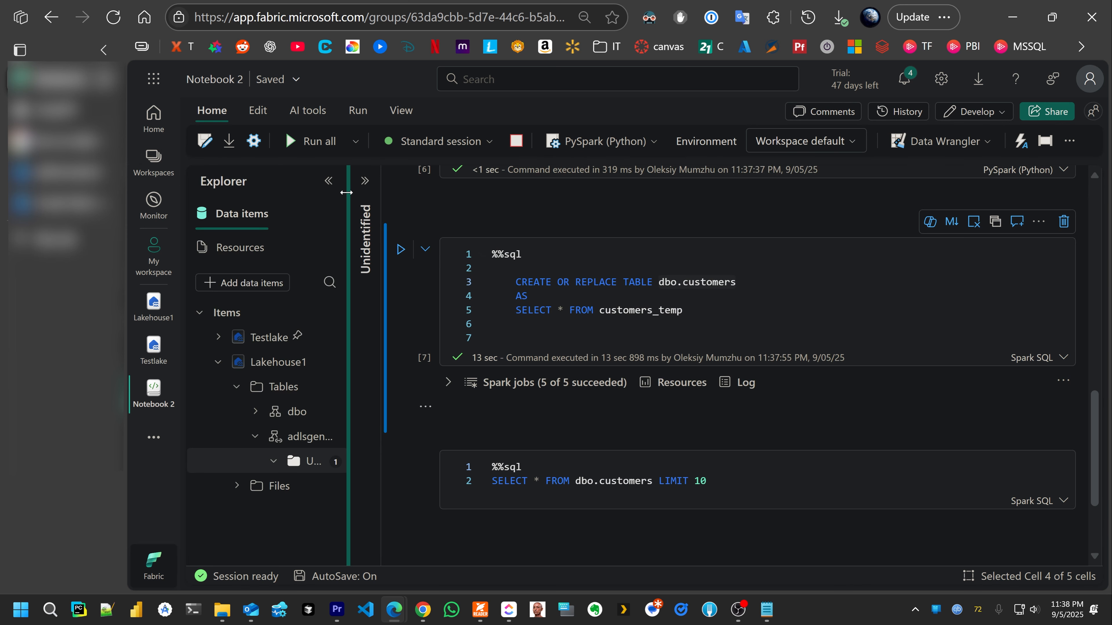
left_click_drag(349, 191, 366, 192)
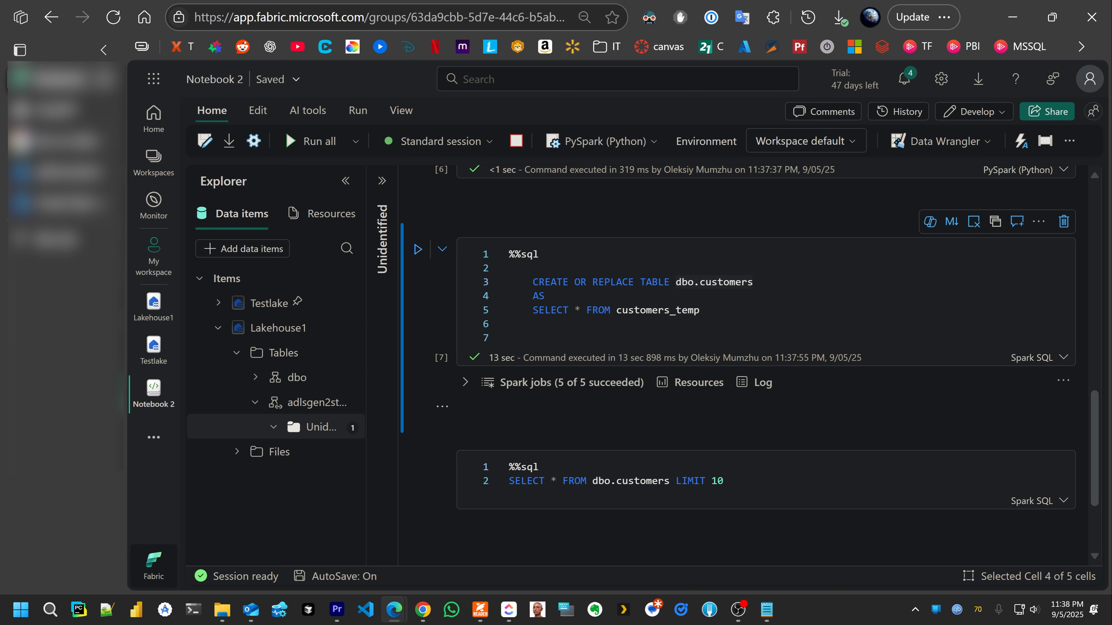
Review the CSV loading cell's code, including the column-renaming line, and return to the SQL cell that creates dbo.customers
scroll(633, 265, "up", 10)
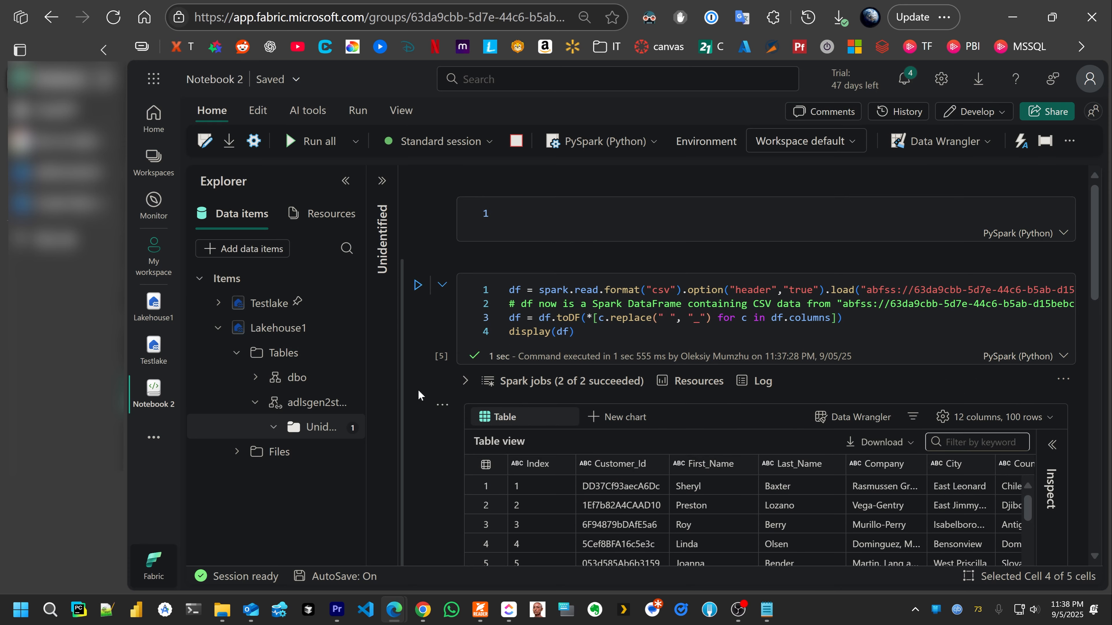
mouse_move(707, 253)
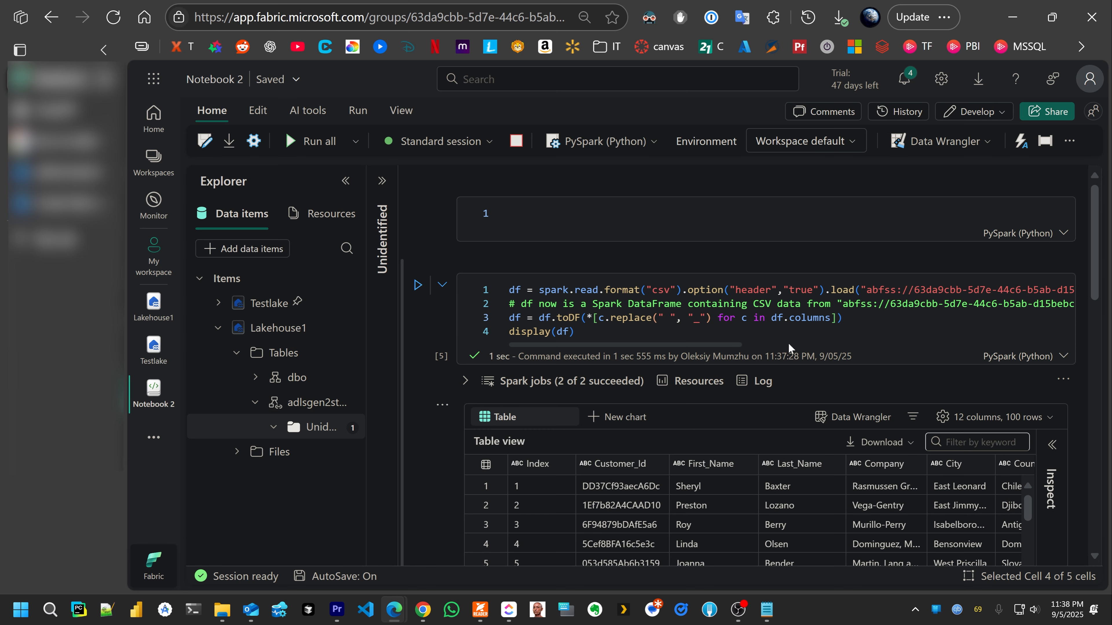
left_click_drag(789, 348, 510, 289)
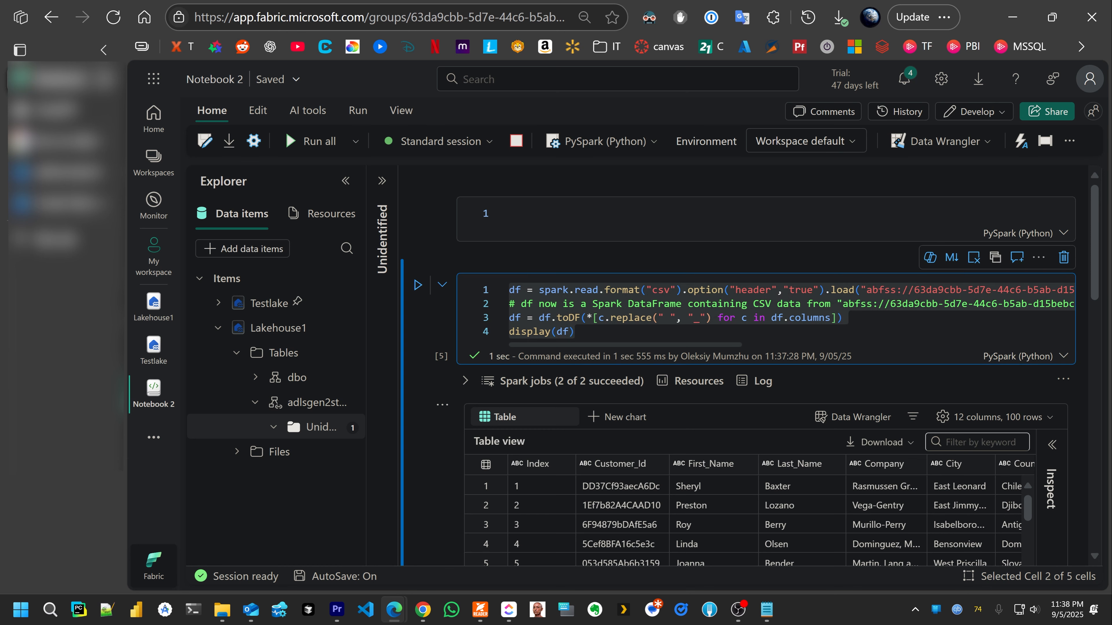
scroll(715, 438, "down", 10)
scroll(715, 437, "down", 4)
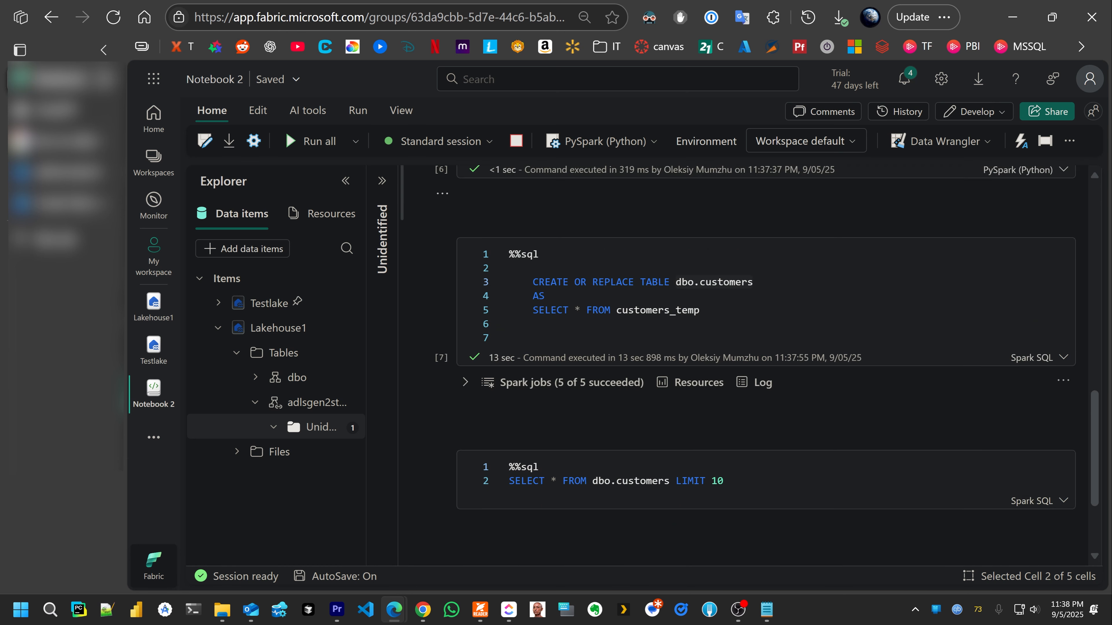
Expand the dbo schema under Lakehouse1 and refresh Lakehouse1 to look for the customers table
left_click(256, 377)
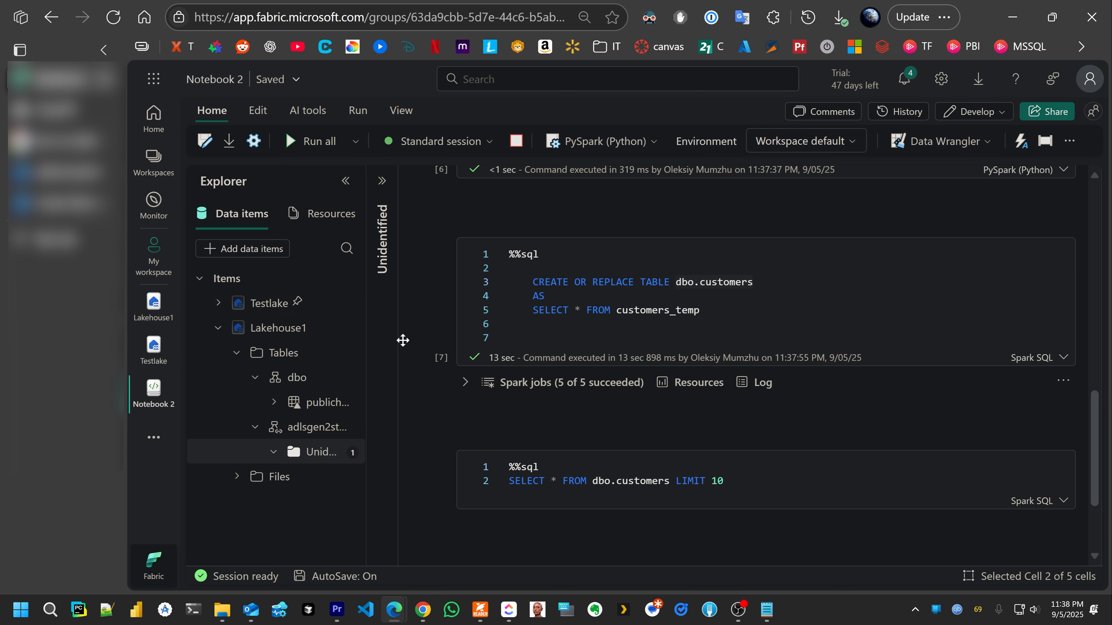
left_click(349, 329)
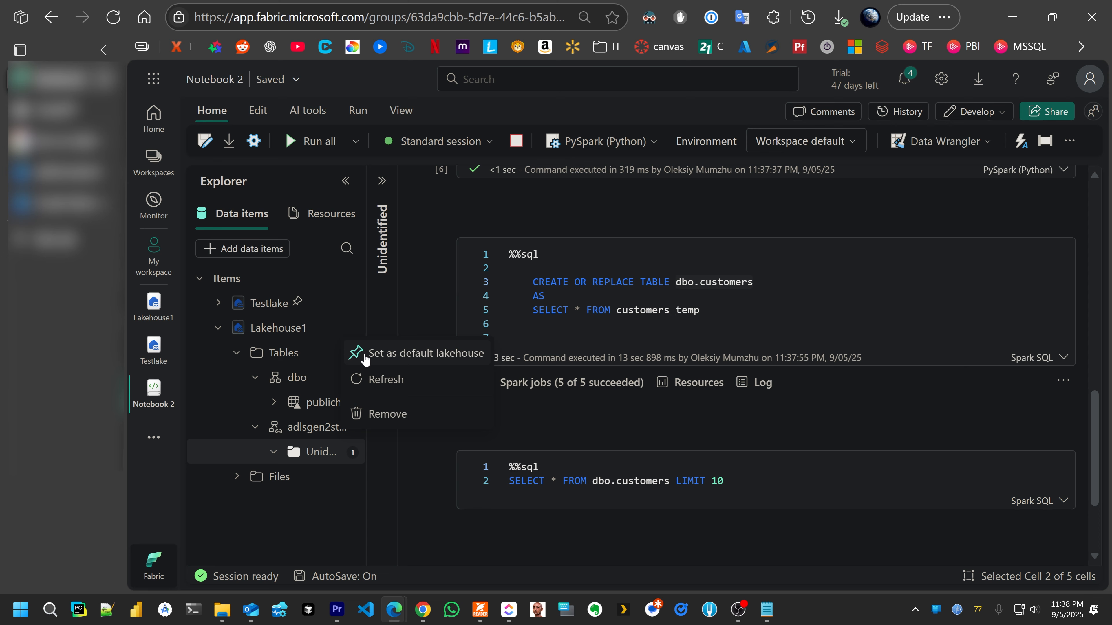
left_click(376, 379)
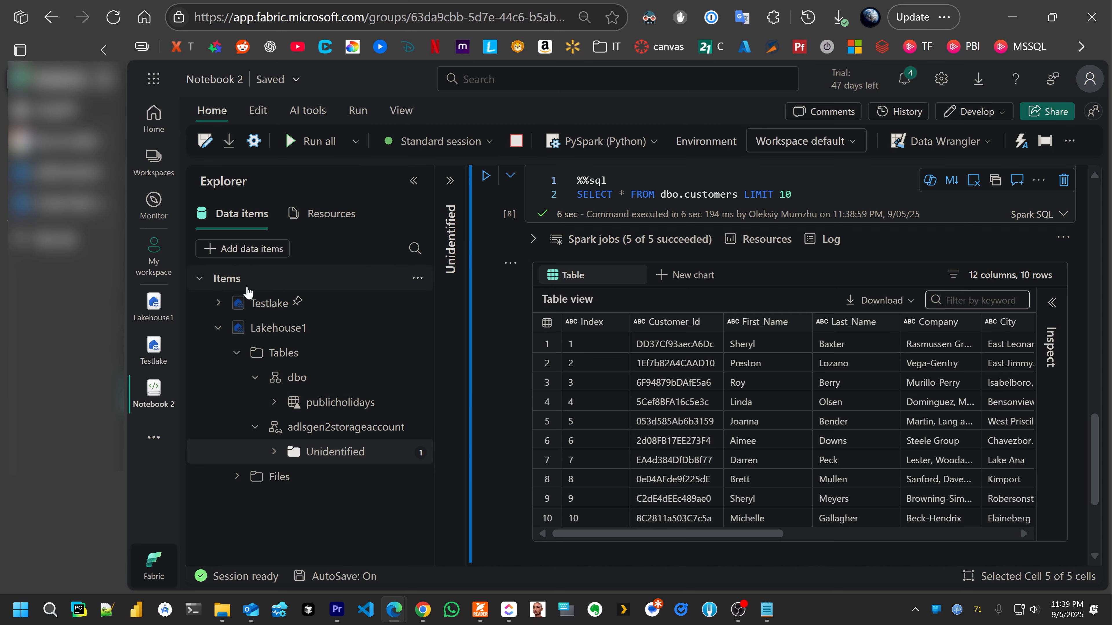
Expand the Testlake lakehouse and refresh its dbo schema to look for the customers table
left_click(219, 304)
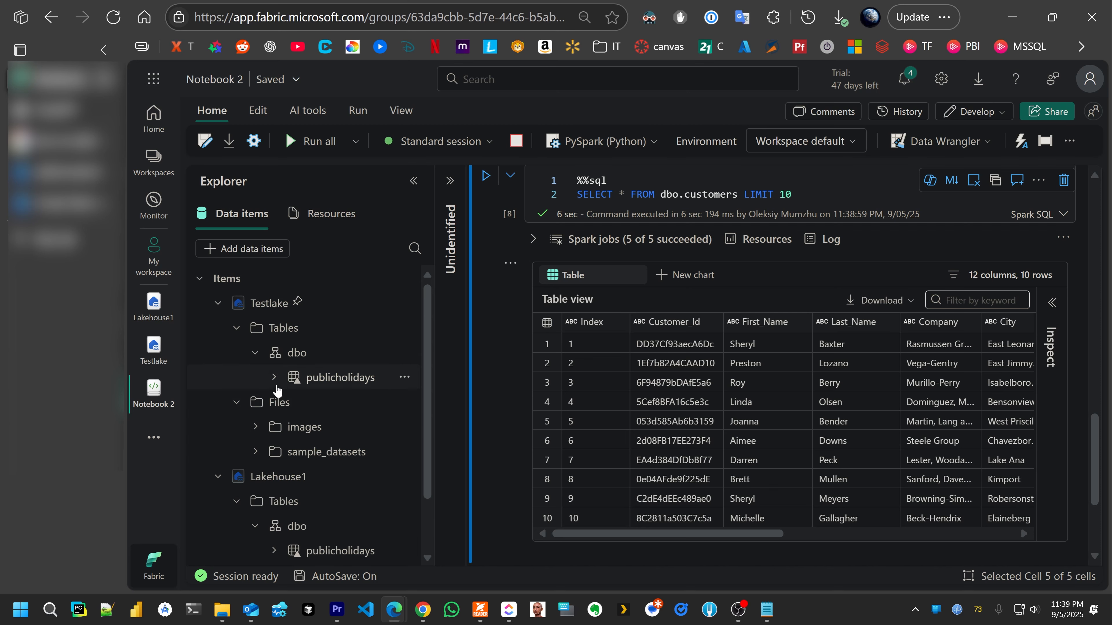
left_click(405, 353)
left_click(422, 378)
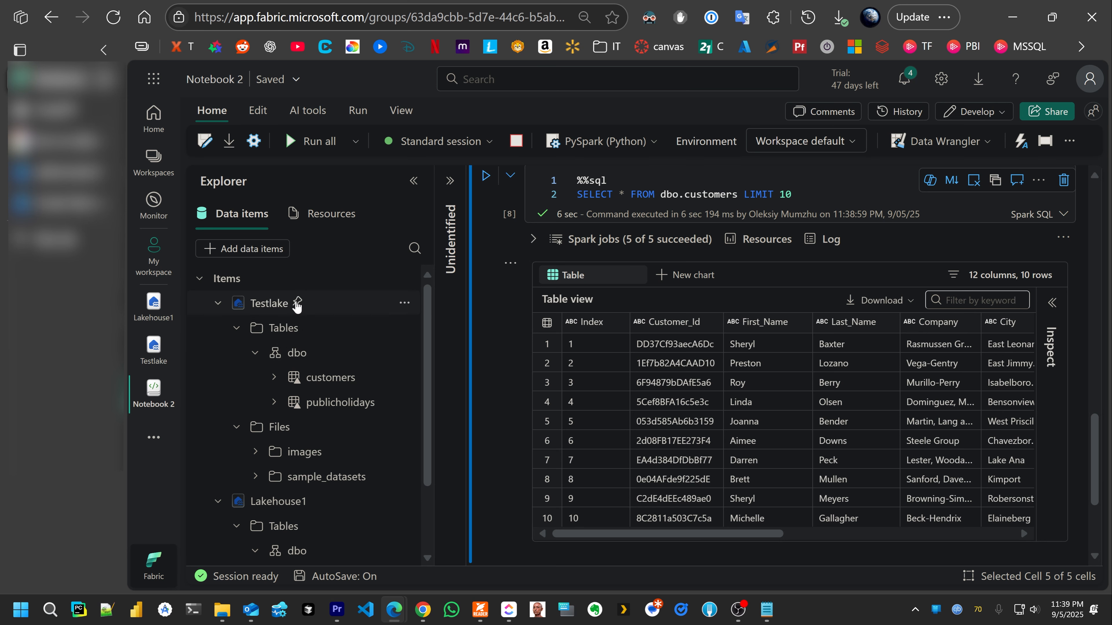
Compare the dbo tables of Testlake and Lakehouse1, and look over the notebook's loaded data and the dbo.customers query output
scroll(350, 372, "down", 2)
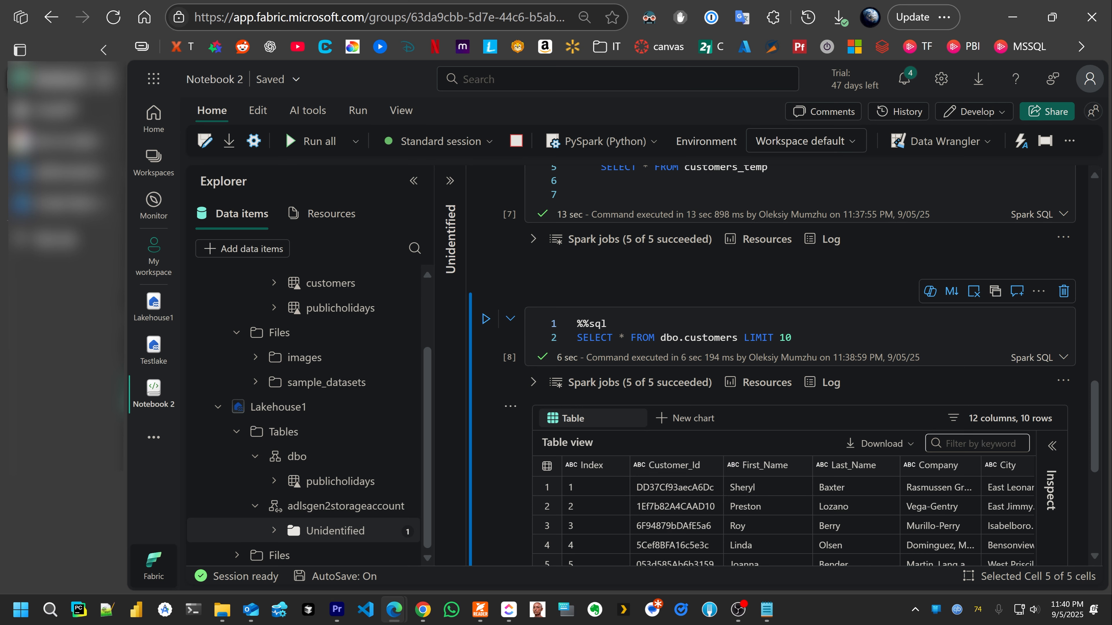
scroll(329, 406, "up", 3)
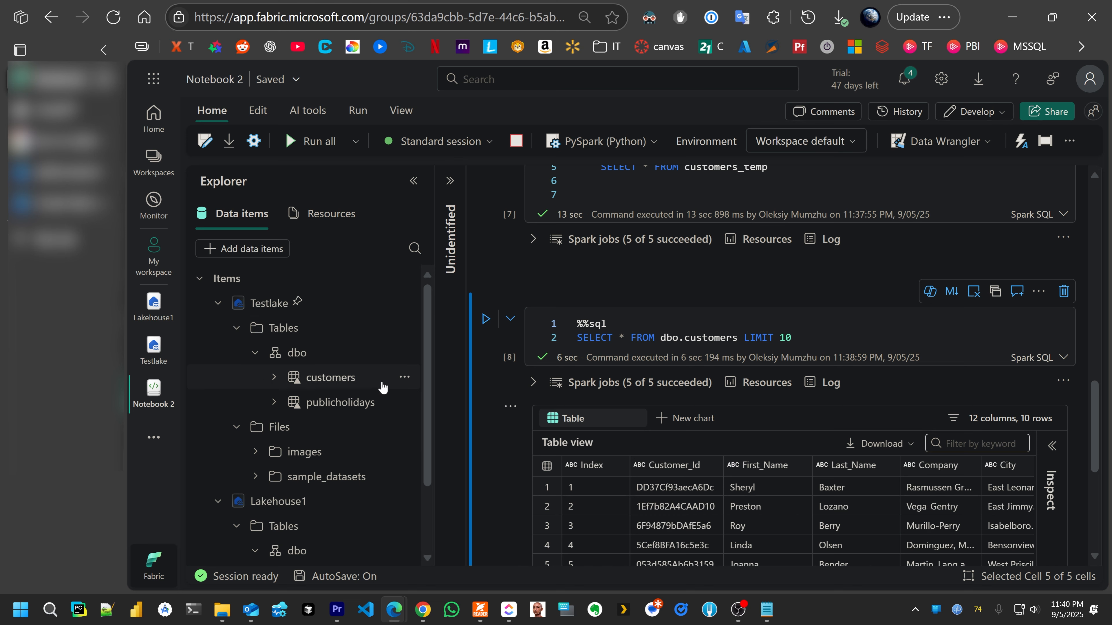
scroll(382, 387, "down", 2)
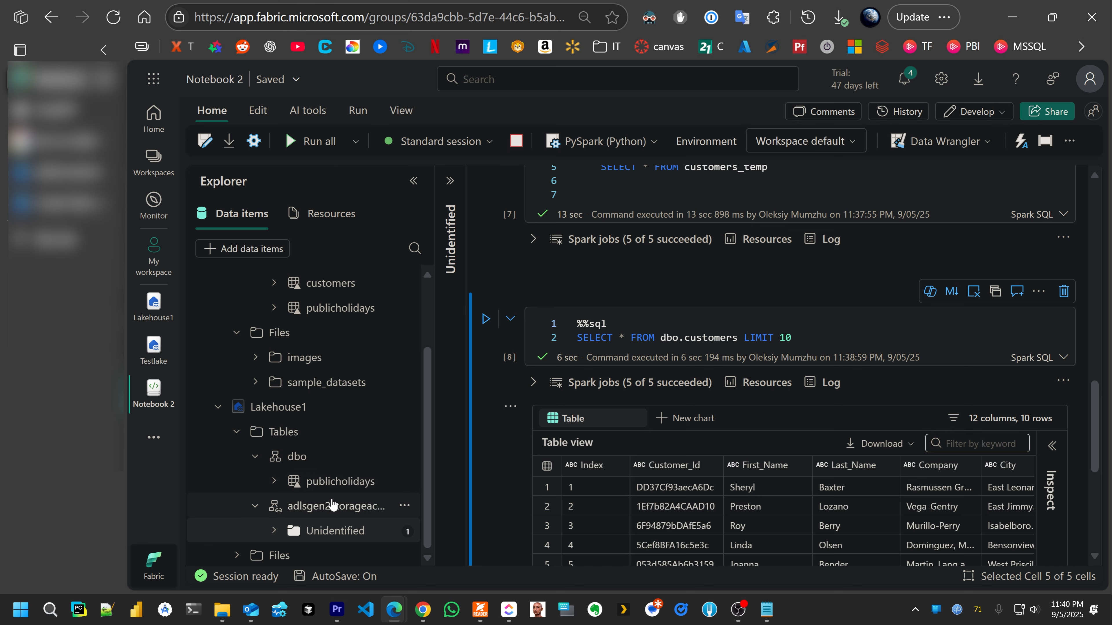
scroll(318, 504, "up", 2)
scroll(349, 512, "down", 2)
scroll(354, 520, "up", 2)
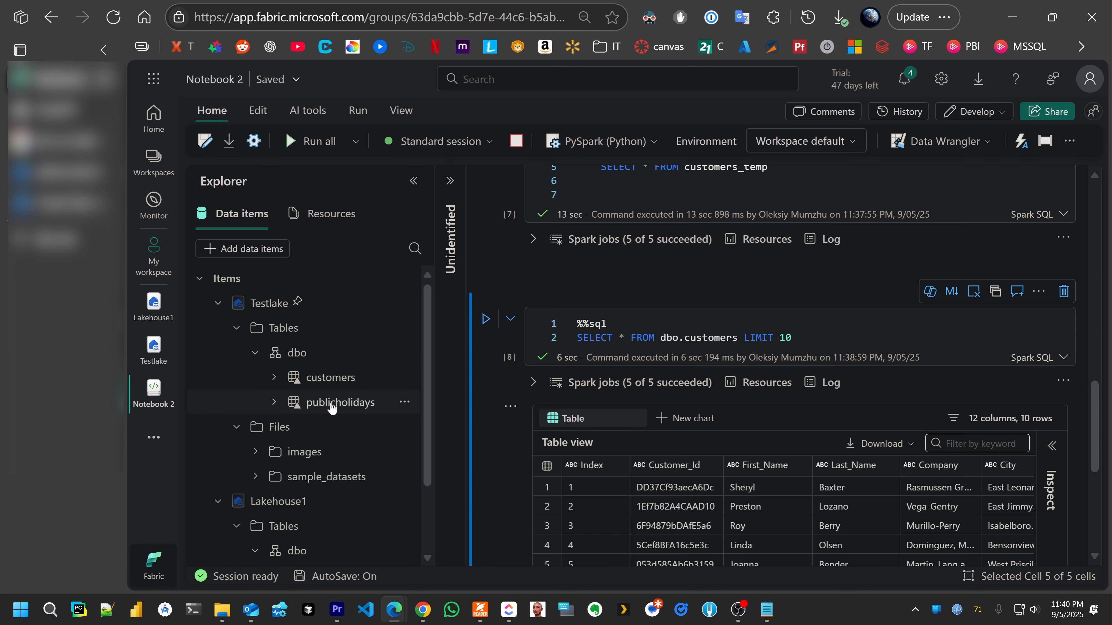
scroll(665, 388, "down", 5)
scroll(665, 388, "up", 10)
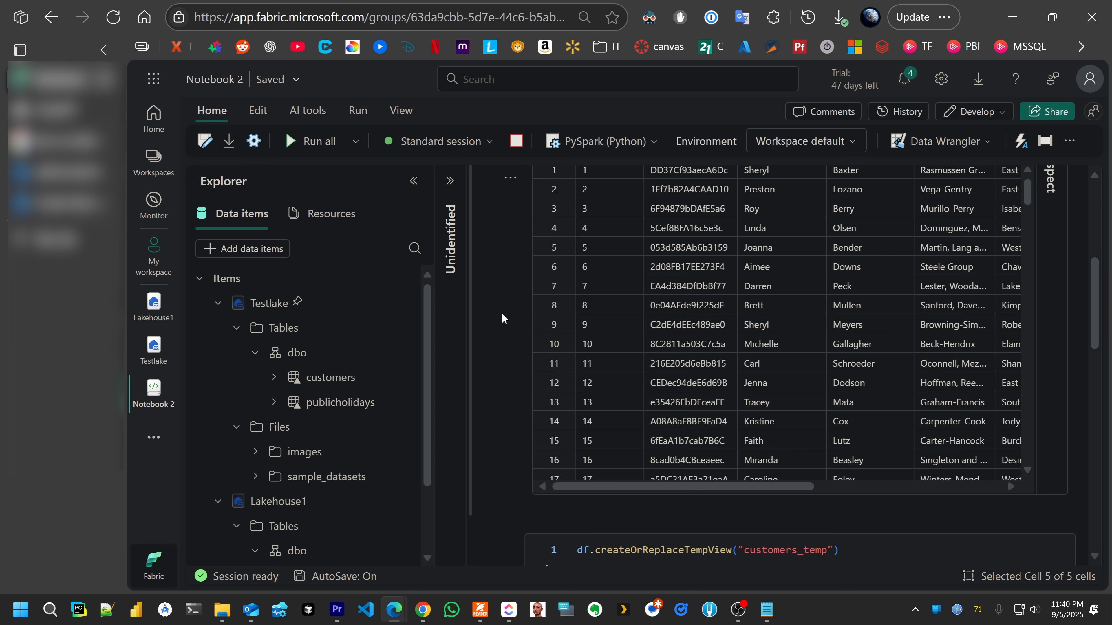
scroll(502, 318, "down", 10)
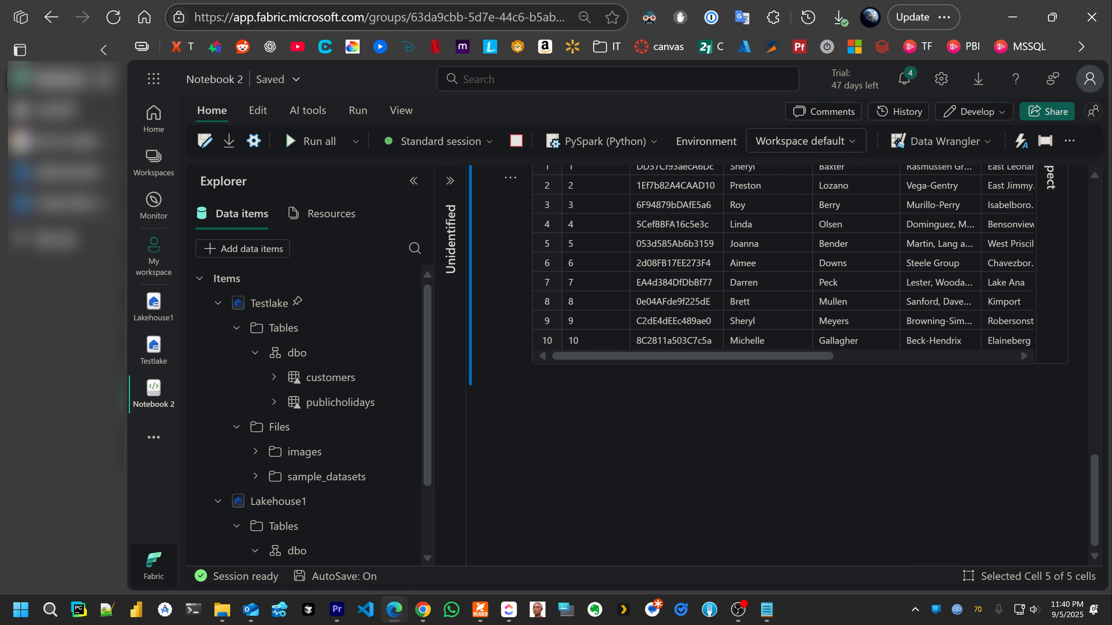